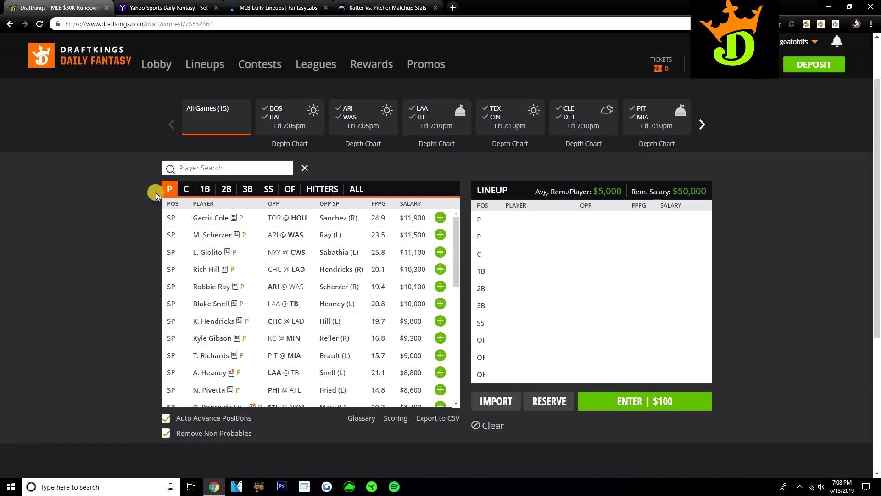
- Add Gerrit Cole as the first DraftKings pitcher, leaving $38,100 salary
{"action": "left_click", "coordinate": [137, 7]}
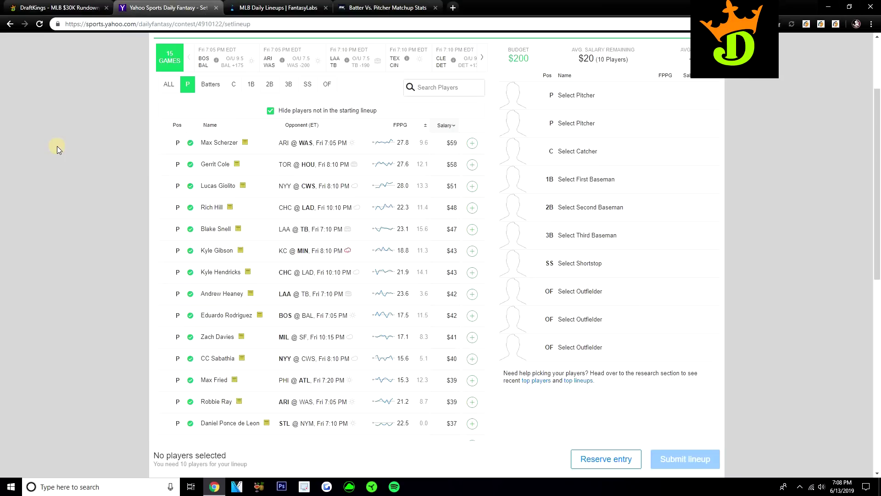
{"action": "left_click", "coordinate": [62, 7]}
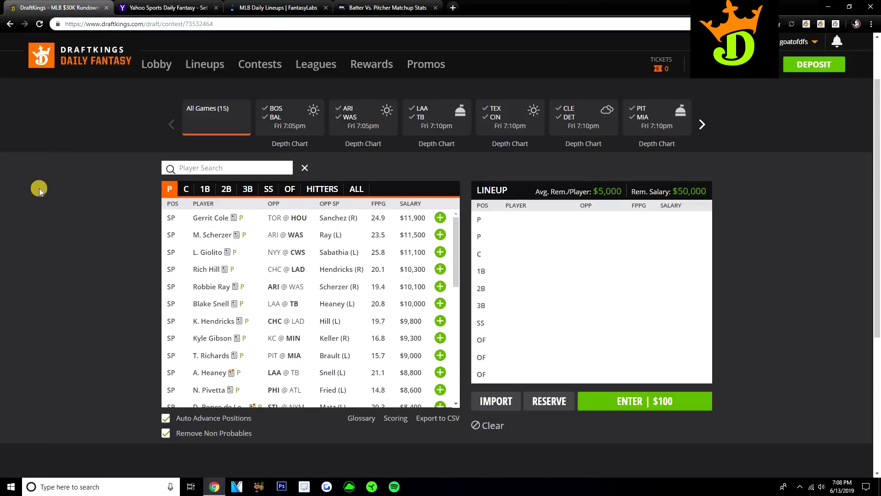
{"action": "left_click", "coordinate": [440, 218]}
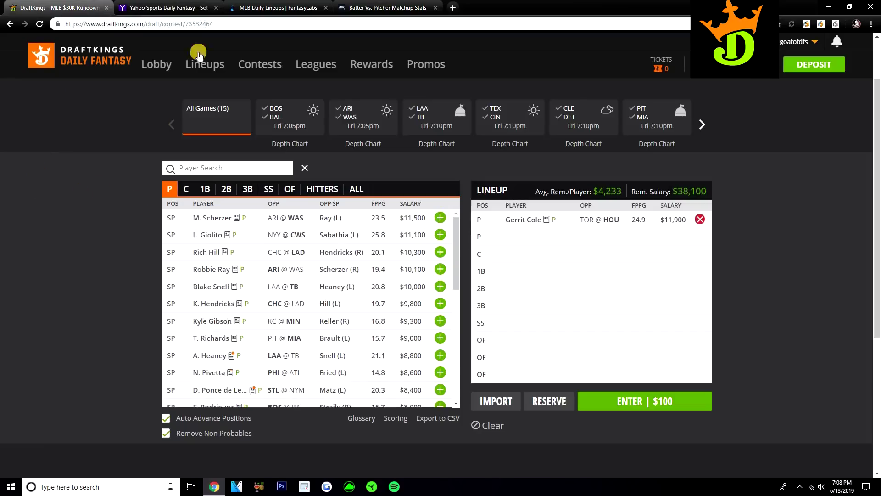
- Add Gerrit Cole to the Yahoo lineup too, then bring up FantasyLabs' MLB projected lineups
{"action": "left_click", "coordinate": [193, 8]}
{"action": "left_click", "coordinate": [472, 164]}
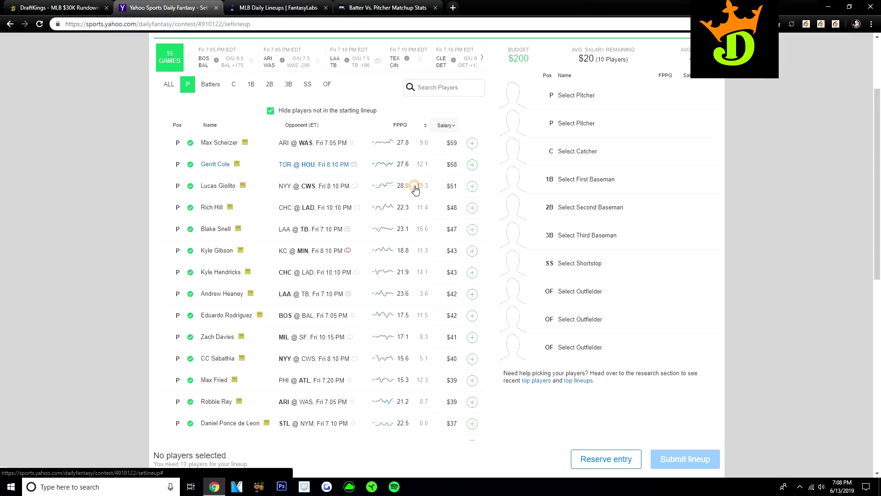
{"action": "left_click", "coordinate": [95, 9]}
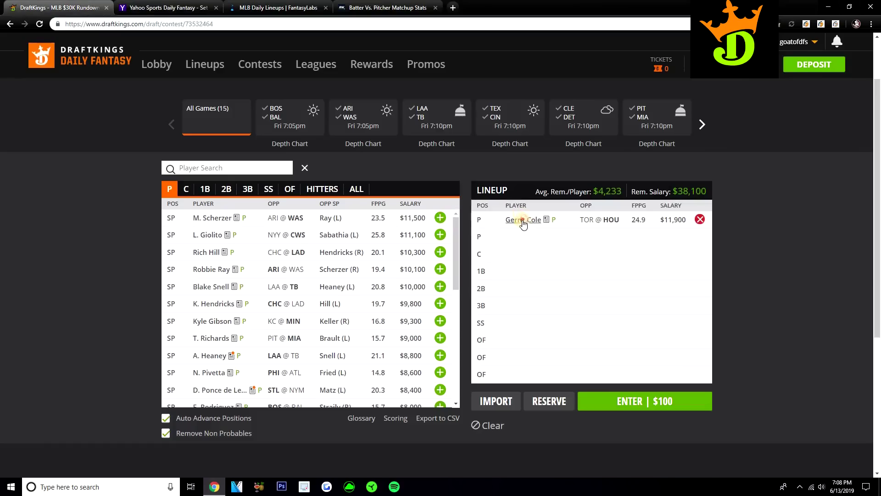
{"action": "left_click", "coordinate": [270, 3]}
- Scroll FantasyLabs to the NYY@CWS and TOR@HOU projected lineups, then return to DraftKings
{"action": "scroll", "coordinate": [138, 207], "scroll_direction": "down", "scroll_amount": 12}
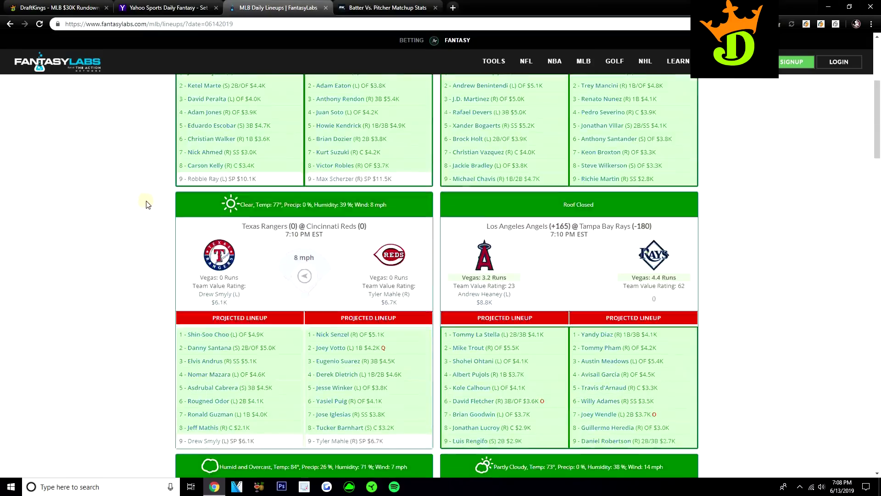
{"action": "scroll", "coordinate": [145, 200], "scroll_direction": "down", "scroll_amount": 12}
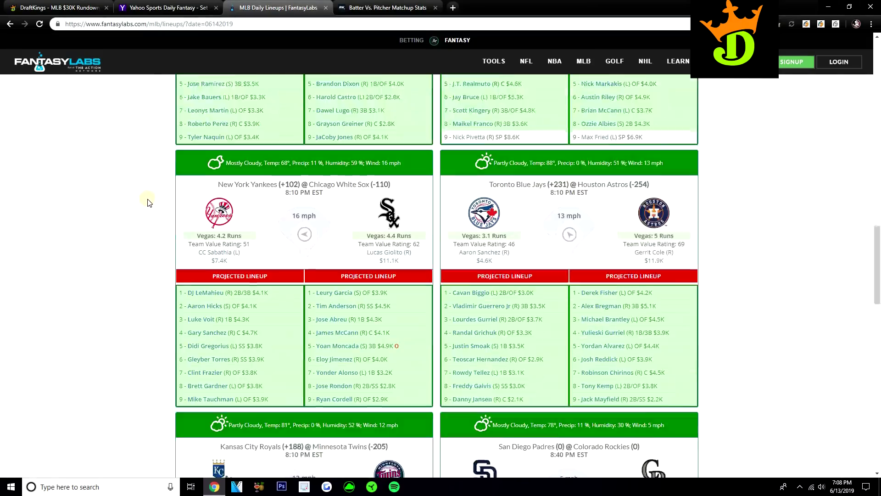
{"action": "scroll", "coordinate": [152, 233], "scroll_direction": "up", "scroll_amount": 1}
{"action": "key", "text": "ctrl+1"}
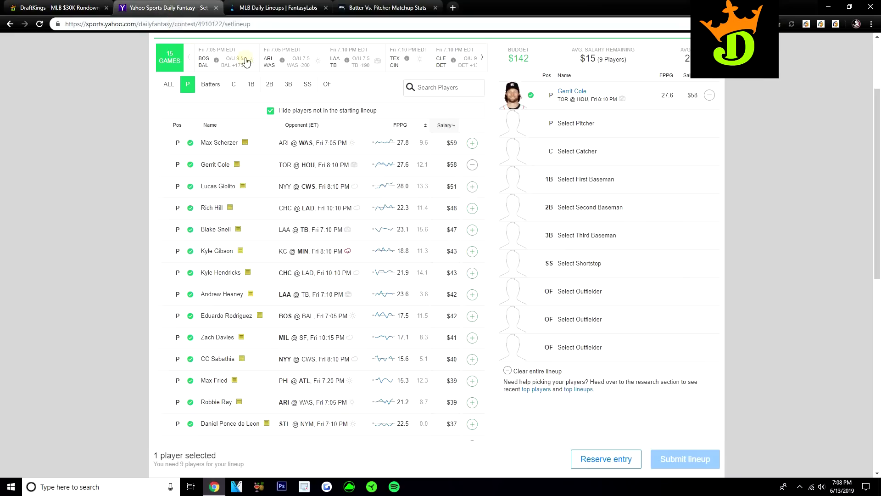
{"action": "key", "text": "ctrl+3"}
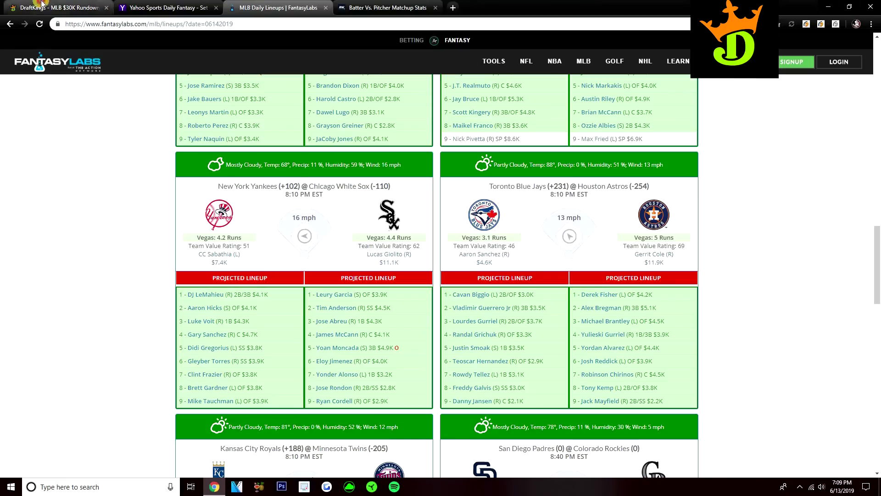
{"action": "left_click", "coordinate": [55, 7]}
- Look through Gerrit Cole's 10-game log on his DraftKings card, then close the card
{"action": "left_click", "coordinate": [420, 173]}
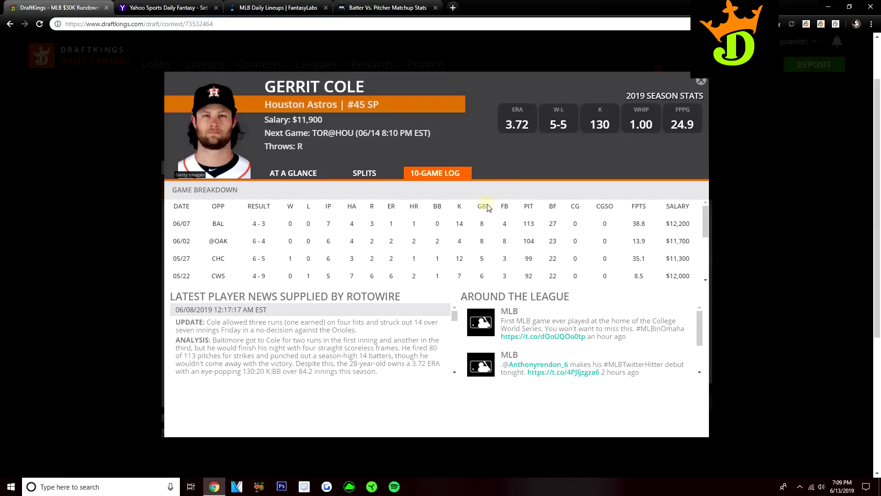
{"action": "scroll", "coordinate": [550, 248], "scroll_direction": "down", "scroll_amount": 1}
{"action": "scroll", "coordinate": [547, 246], "scroll_direction": "down", "scroll_amount": 3}
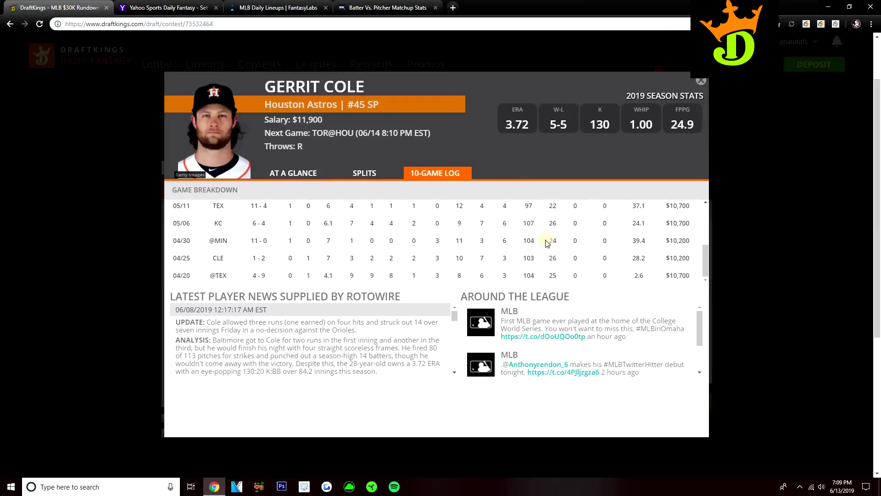
{"action": "scroll", "coordinate": [75, 240], "scroll_direction": "up", "scroll_amount": 1}
{"action": "scroll", "coordinate": [507, 252], "scroll_direction": "up", "scroll_amount": 1}
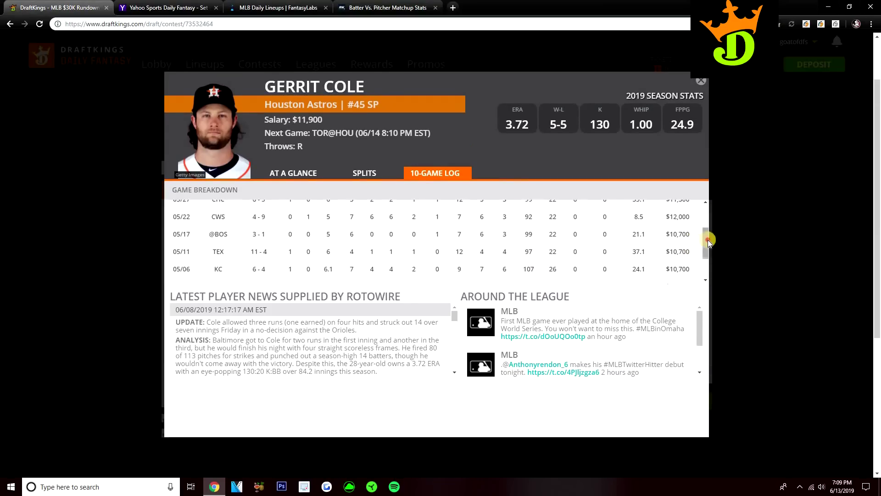
{"action": "left_click_drag", "start_coordinate": [706, 237], "coordinate": [697, 214]}
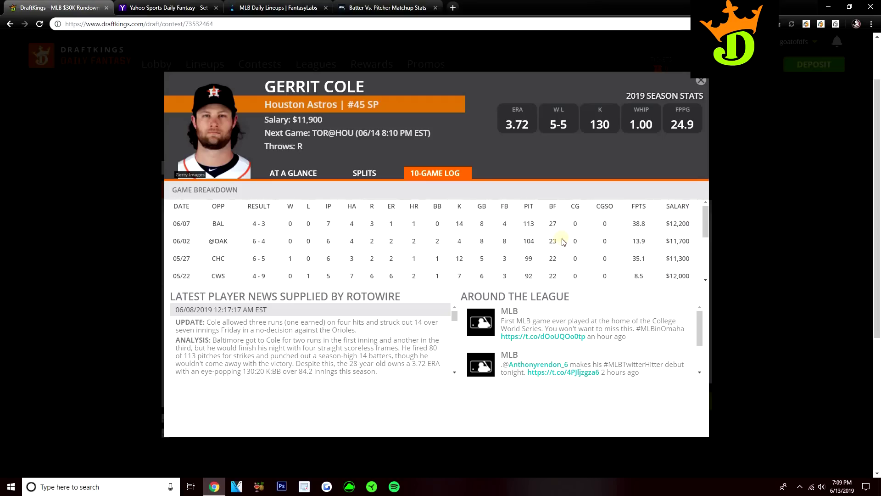
{"action": "left_click", "coordinate": [701, 81]}
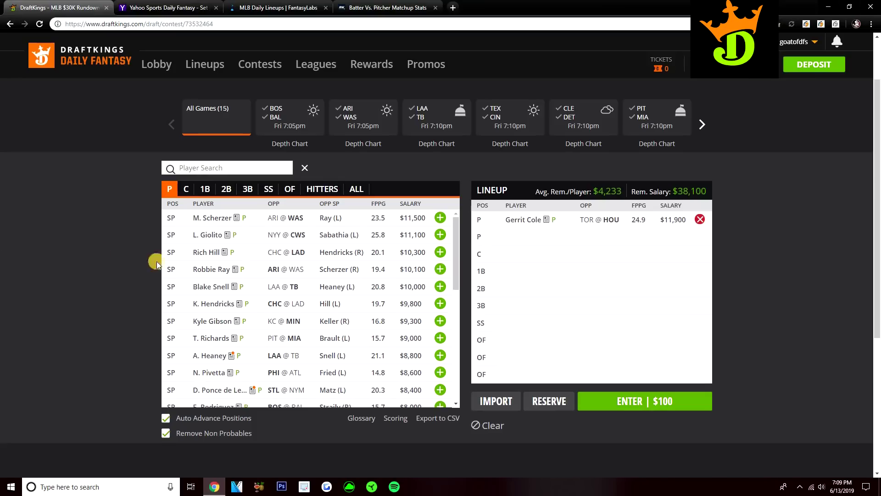
- Check Lucas Giolito's 10-game log, then view his $11.1K listing in FantasyLabs' NYY@CWS matchup
{"action": "left_click", "coordinate": [209, 234]}
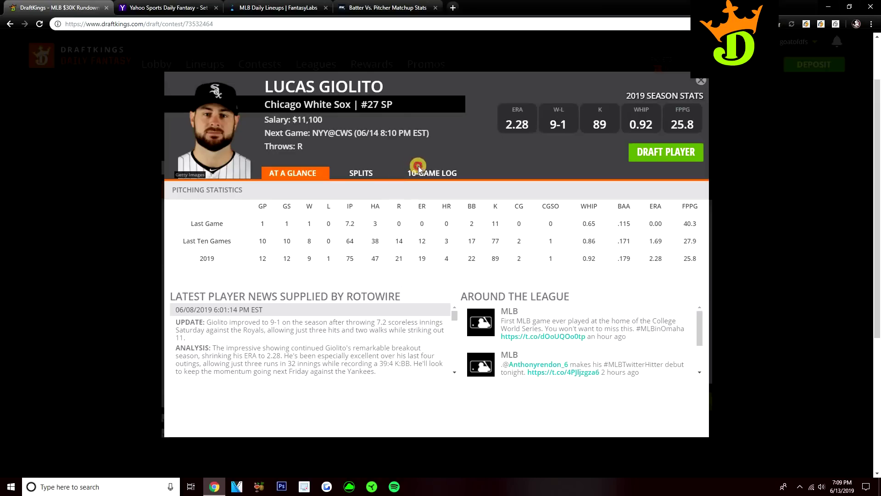
{"action": "left_click", "coordinate": [417, 171]}
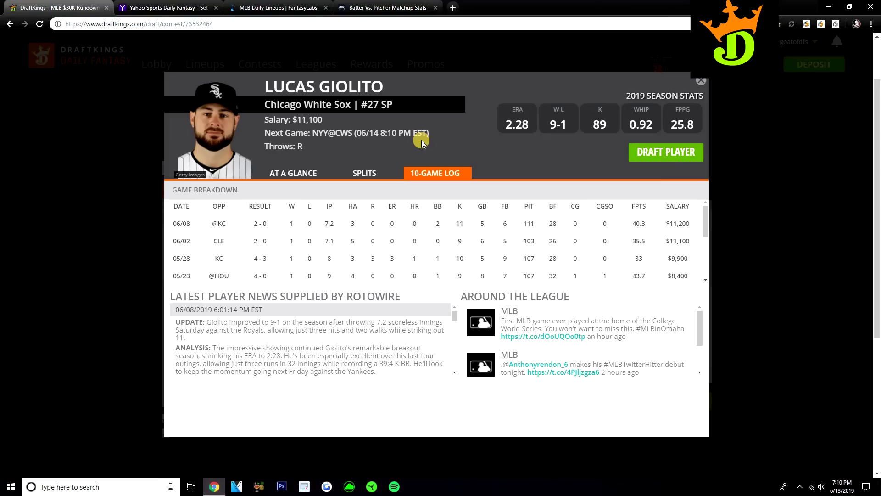
{"action": "left_click", "coordinate": [701, 80]}
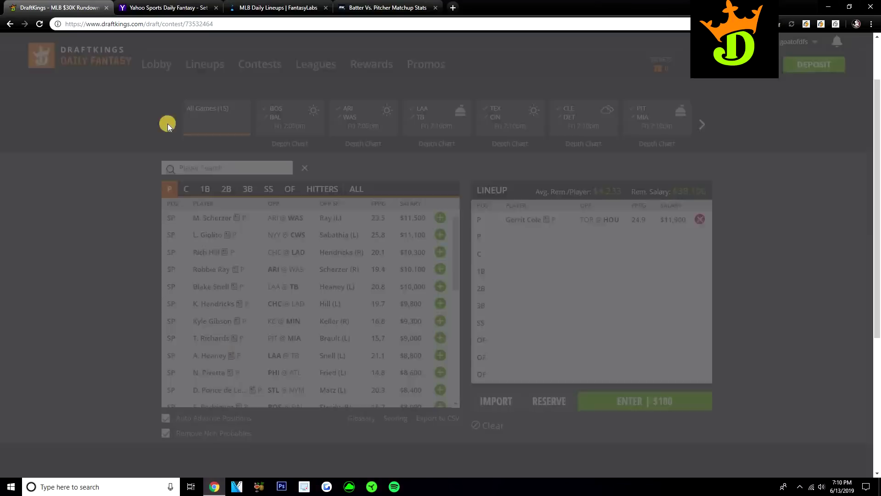
{"action": "left_click", "coordinate": [268, 6]}
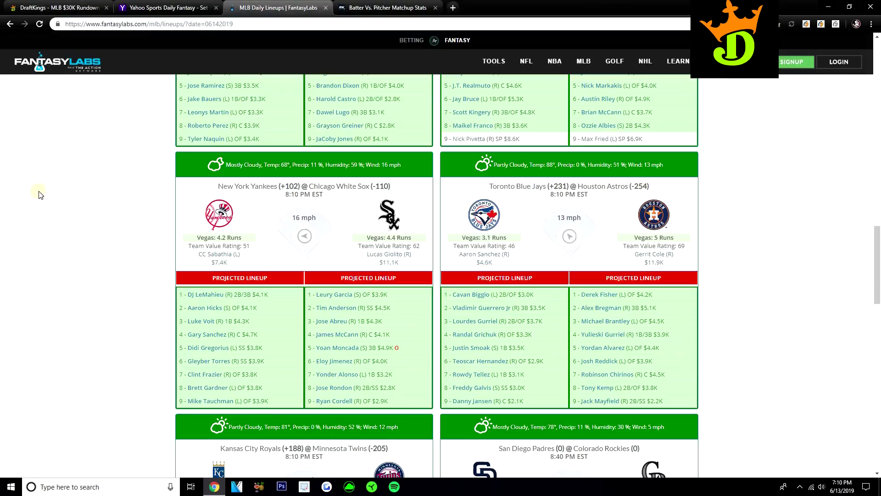
- Return to the Yahoo lineup builder, holding only Gerrit Cole with $142 budget left
{"action": "left_click", "coordinate": [44, 7]}
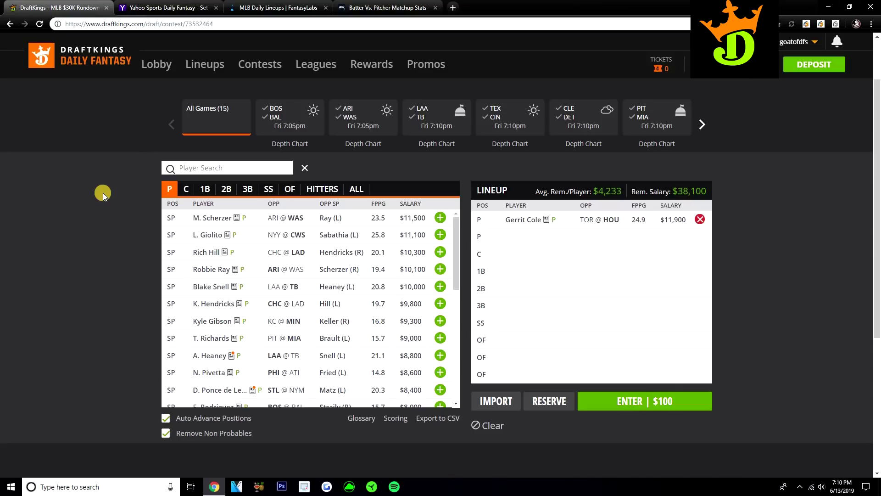
{"action": "key", "text": "ctrl+Tab"}
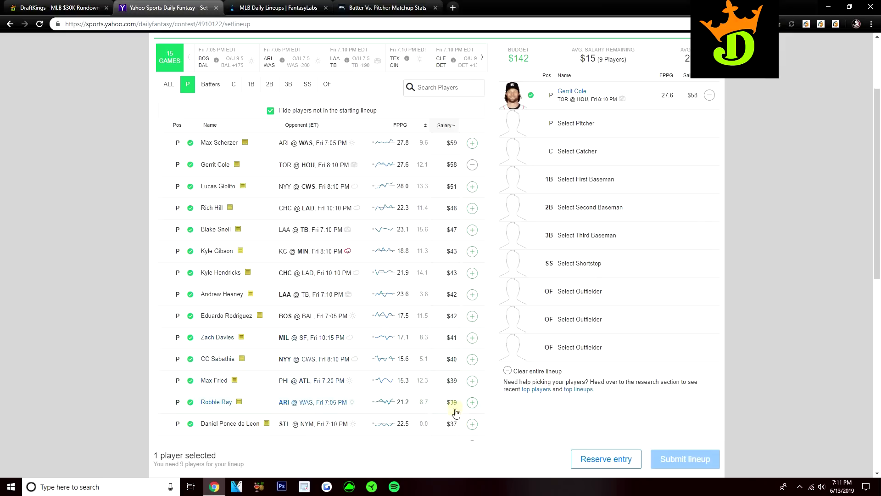
- Add Robbie Ray as the second Yahoo pitcher, then check the top of FantasyLabs' lineups
{"action": "left_click", "coordinate": [472, 403]}
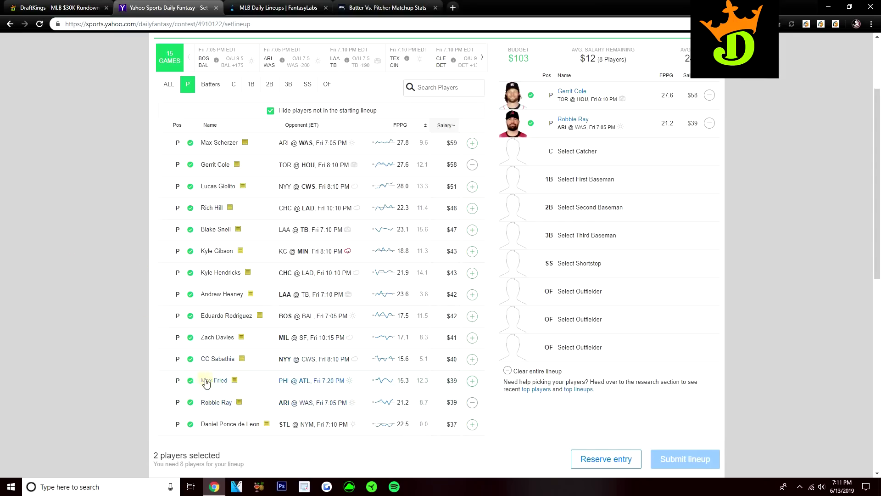
{"action": "key", "text": "ctrl+Tab"}
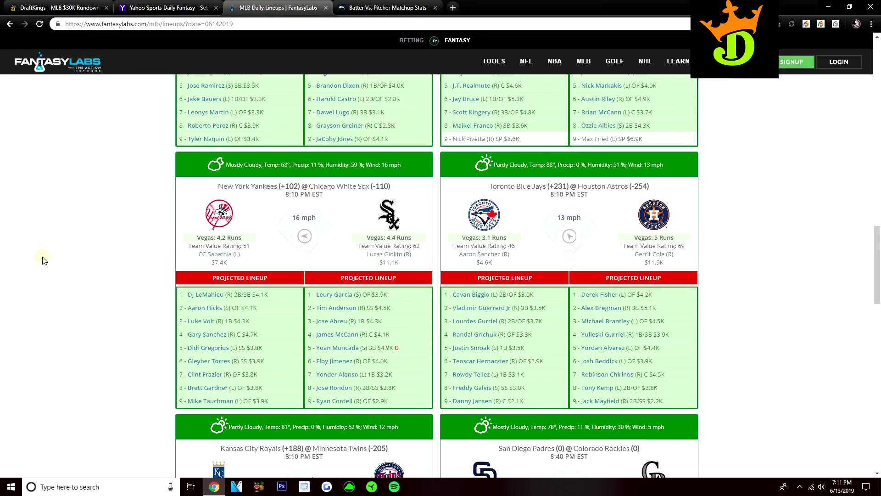
{"action": "scroll", "coordinate": [42, 261], "scroll_direction": "up", "scroll_amount": 20}
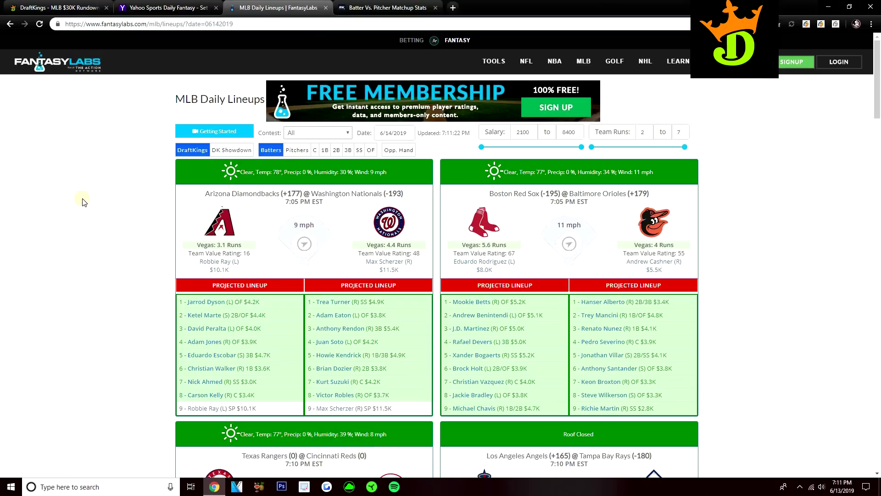
{"action": "left_click", "coordinate": [64, 8]}
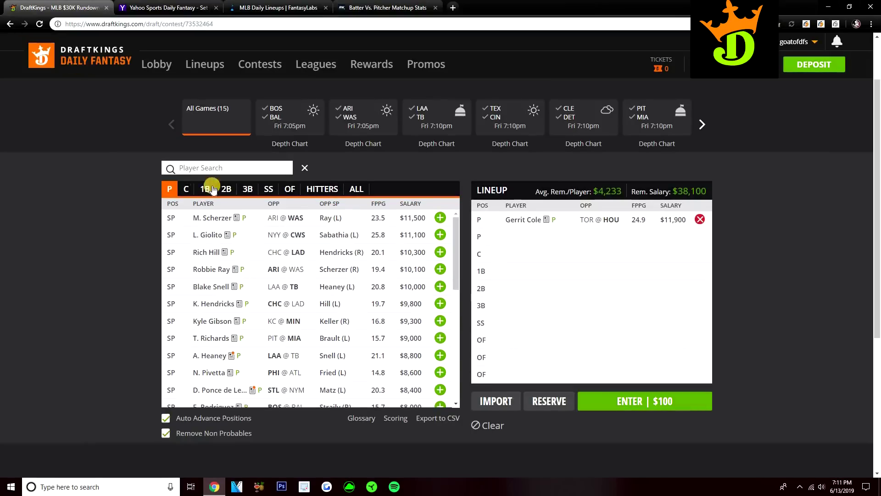
- Compare the Yahoo and FantasyLabs pages, then open Andrew Heaney's DraftKings player card
{"action": "left_click", "coordinate": [161, 7]}
{"action": "left_click", "coordinate": [59, 7]}
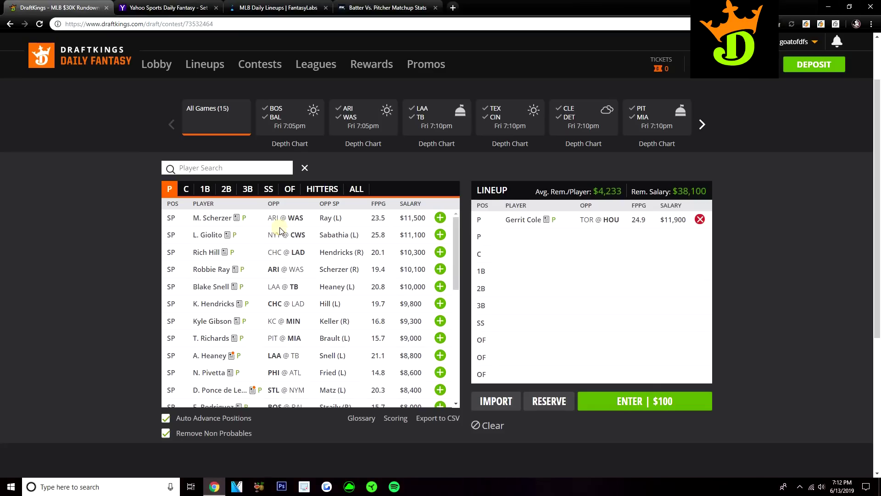
{"action": "left_click", "coordinate": [278, 7]}
{"action": "scroll", "coordinate": [134, 170], "scroll_direction": "down", "scroll_amount": 5}
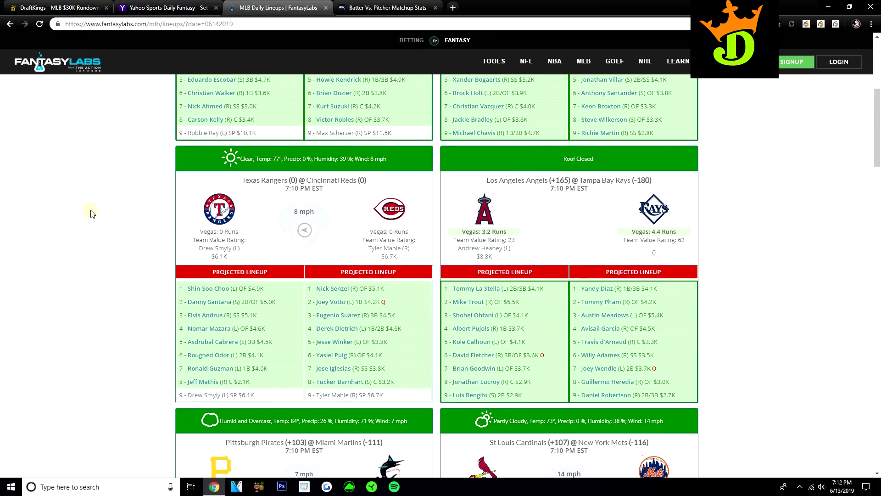
{"action": "left_click", "coordinate": [57, 8]}
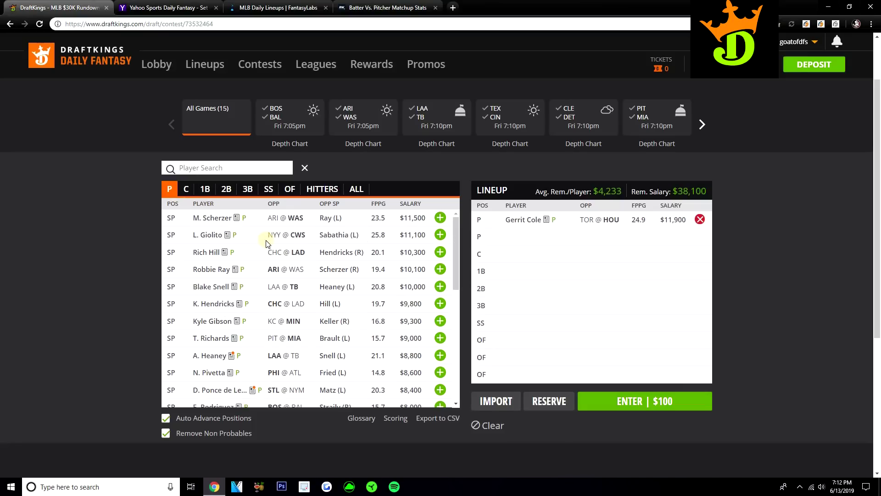
{"action": "scroll", "coordinate": [264, 243], "scroll_direction": "down", "scroll_amount": 1}
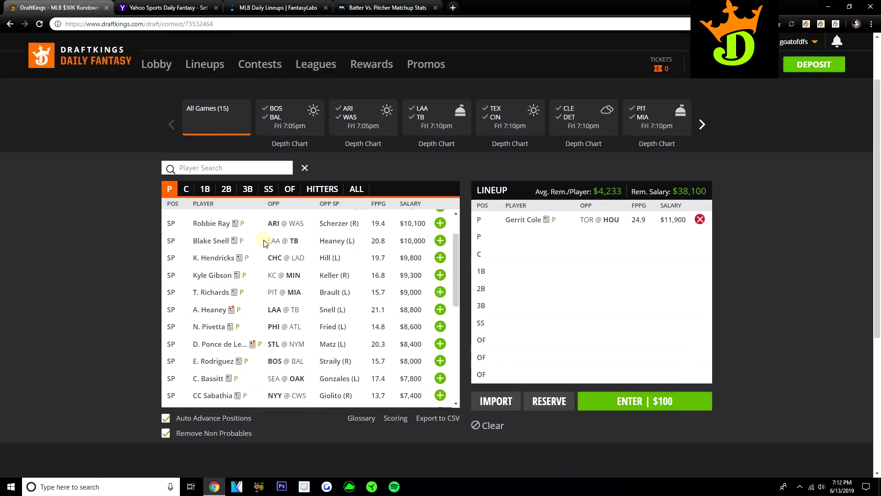
{"action": "scroll", "coordinate": [265, 249], "scroll_direction": "down", "scroll_amount": 1}
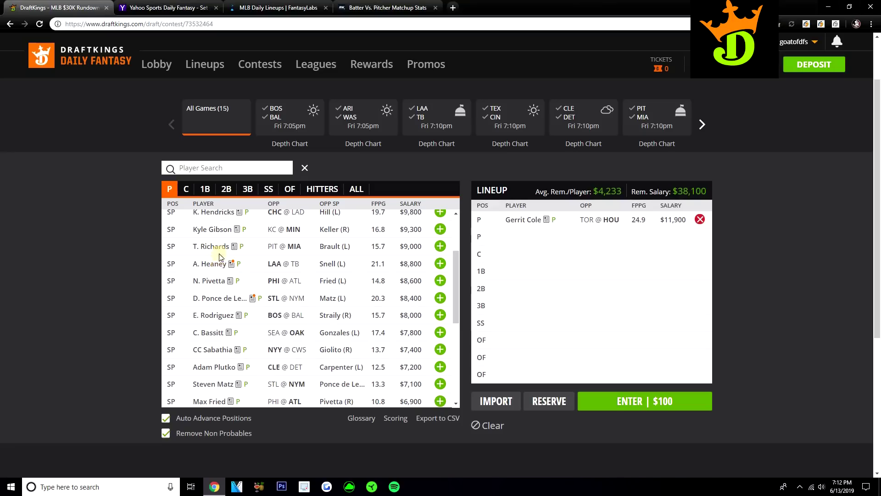
{"action": "left_click", "coordinate": [215, 264]}
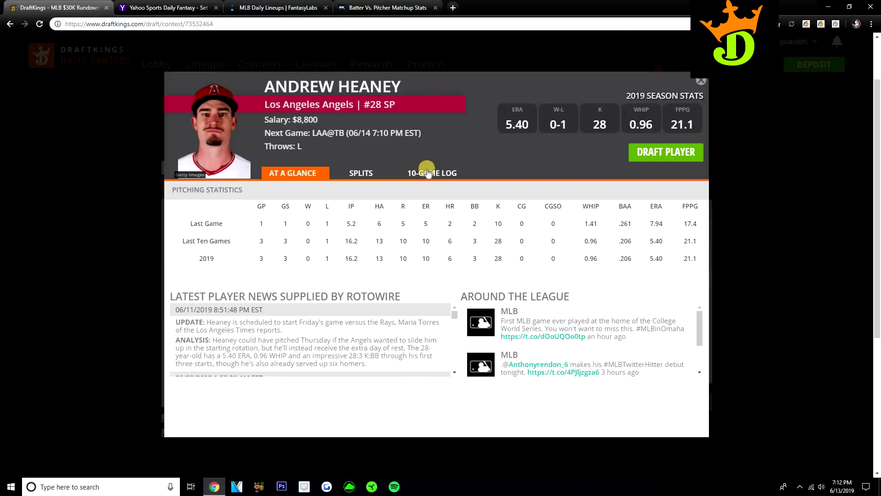
- Review Andrew Heaney's 10-game log (5.40 ERA, 21.1 FPPG), then close his card
{"action": "left_click", "coordinate": [426, 172]}
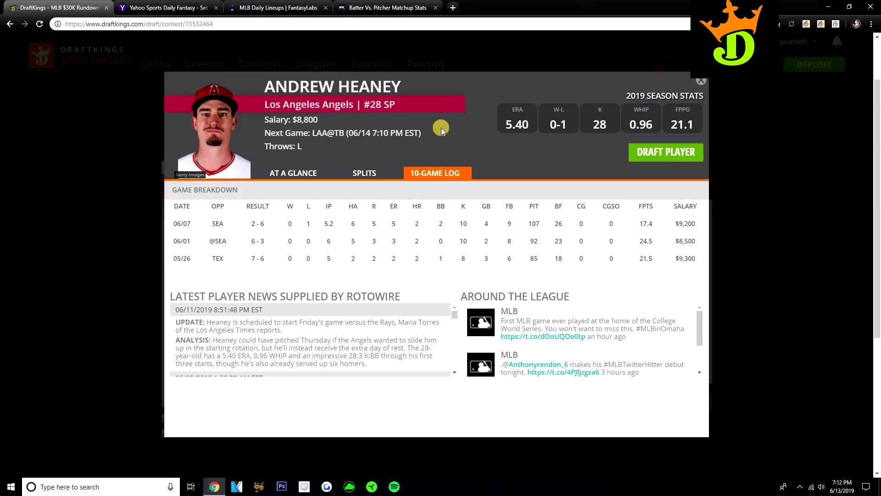
{"action": "left_click", "coordinate": [701, 81]}
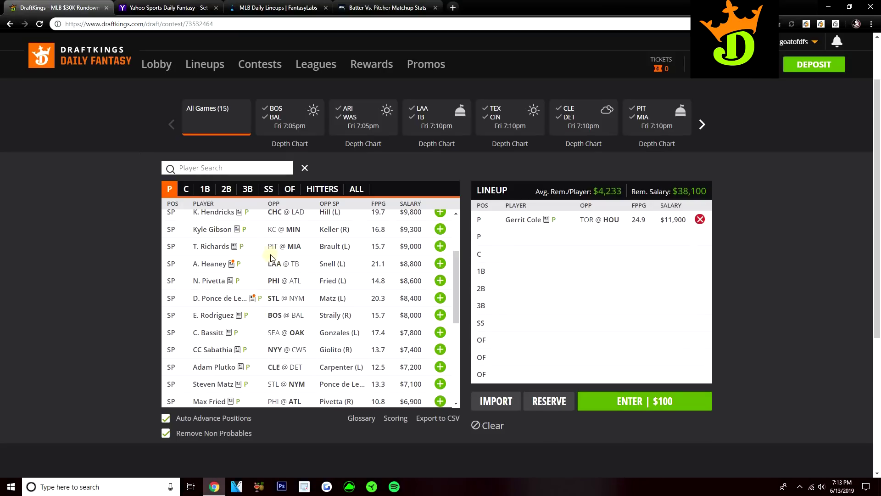
- Add Zach Davies ($6,800) as the second DraftKings pitcher
{"action": "scroll", "coordinate": [267, 254], "scroll_direction": "down", "scroll_amount": 1}
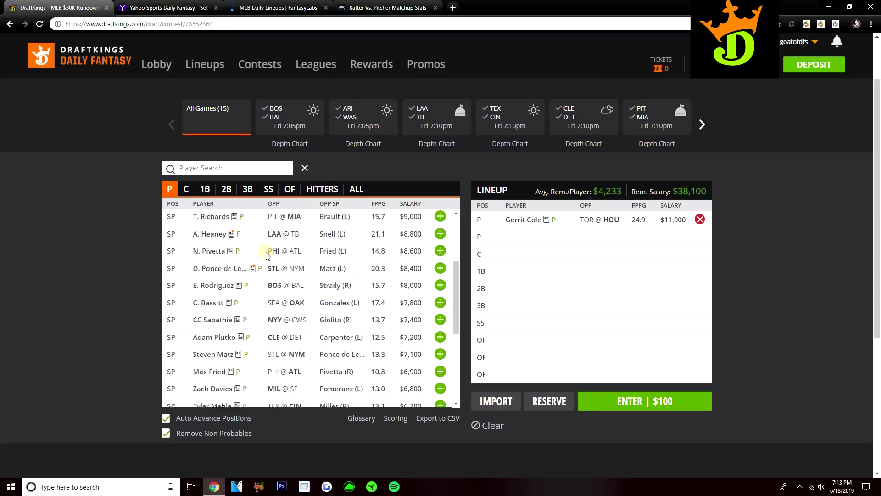
{"action": "scroll", "coordinate": [266, 254], "scroll_direction": "down", "scroll_amount": 1}
{"action": "scroll", "coordinate": [265, 256], "scroll_direction": "down", "scroll_amount": 1}
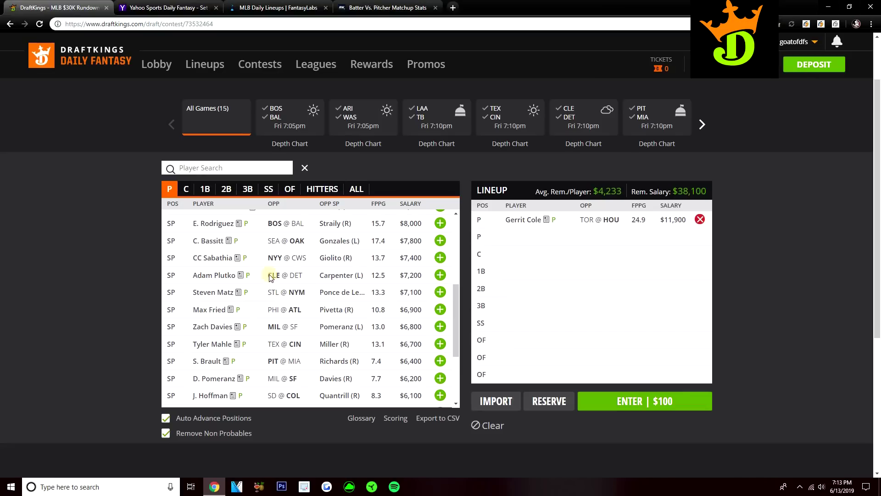
{"action": "scroll", "coordinate": [262, 268], "scroll_direction": "down", "scroll_amount": 1}
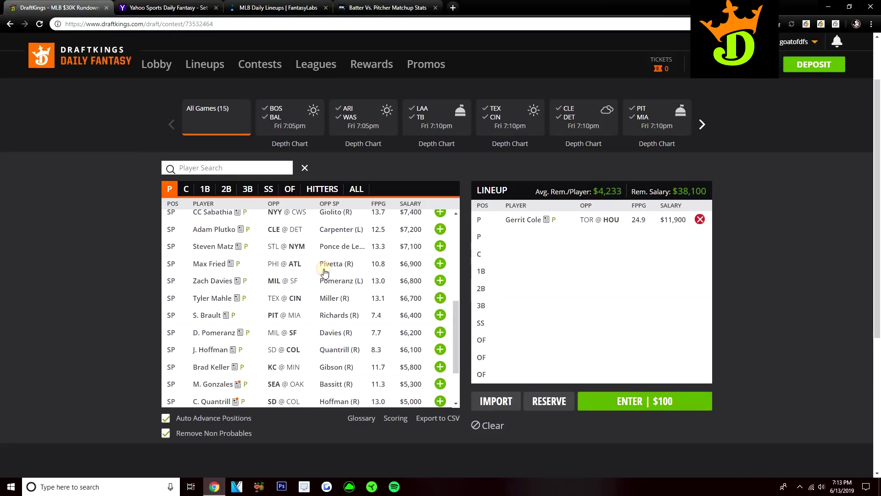
{"action": "left_click", "coordinate": [248, 281]}
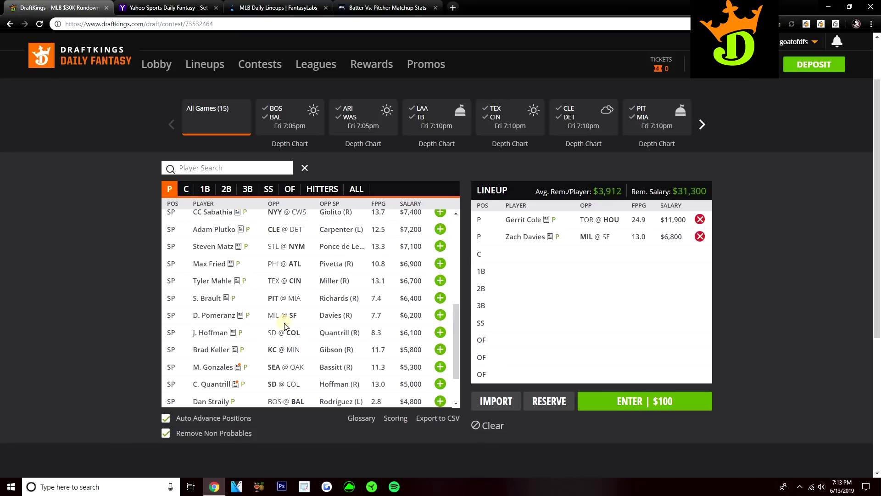
{"action": "scroll", "coordinate": [276, 309], "scroll_direction": "up", "scroll_amount": 5}
- Review Zach Davies's splits and 10-game log: 2.41 ERA, 7-0 record, 48 strikeouts
{"action": "left_click", "coordinate": [525, 236]}
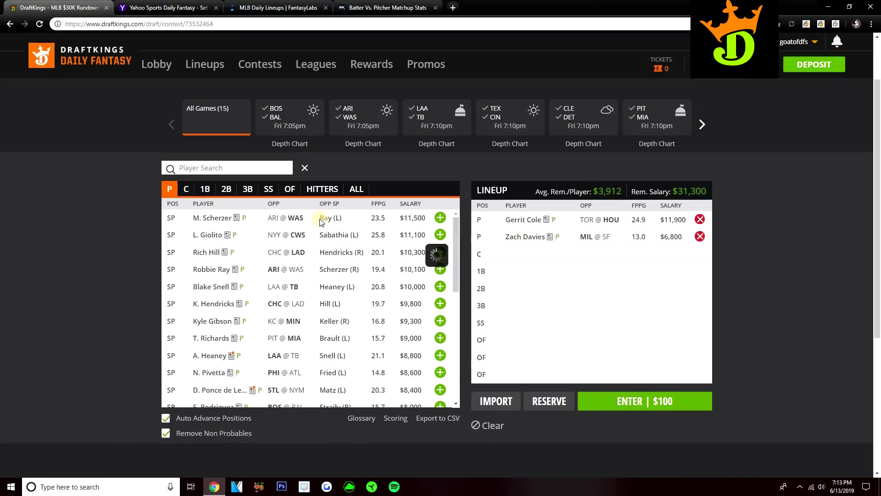
{"action": "left_click", "coordinate": [387, 169]}
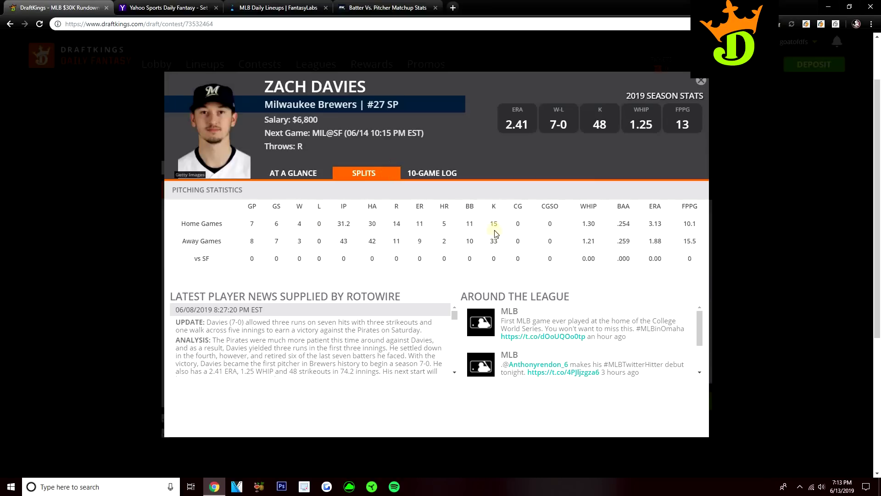
{"action": "left_click", "coordinate": [429, 175]}
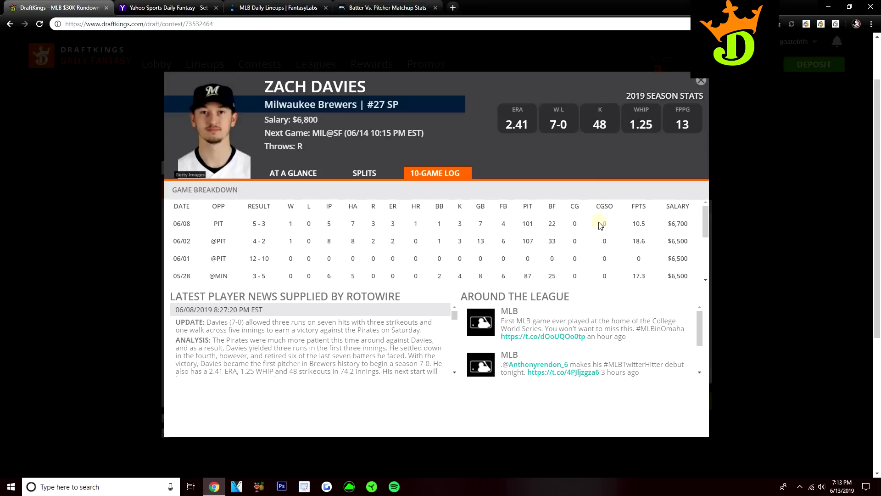
{"action": "scroll", "coordinate": [581, 229], "scroll_direction": "down", "scroll_amount": 2}
{"action": "scroll", "coordinate": [582, 230], "scroll_direction": "down", "scroll_amount": 1}
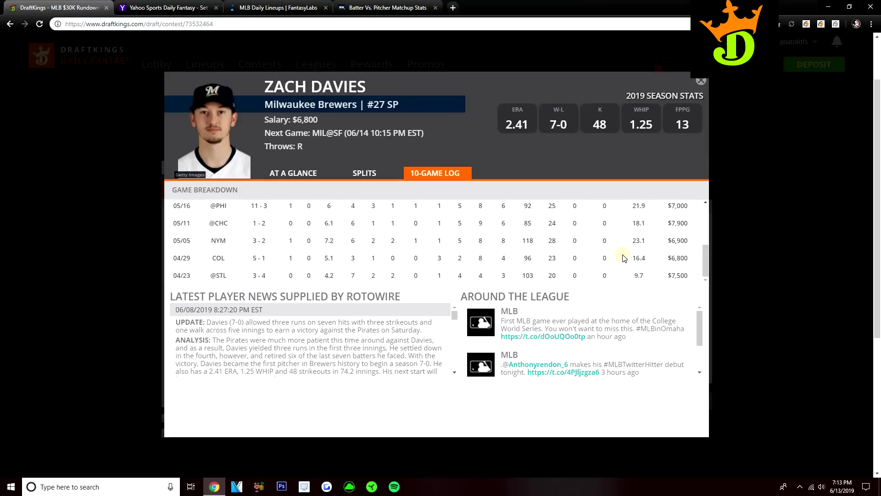
{"action": "left_click", "coordinate": [278, 8]}
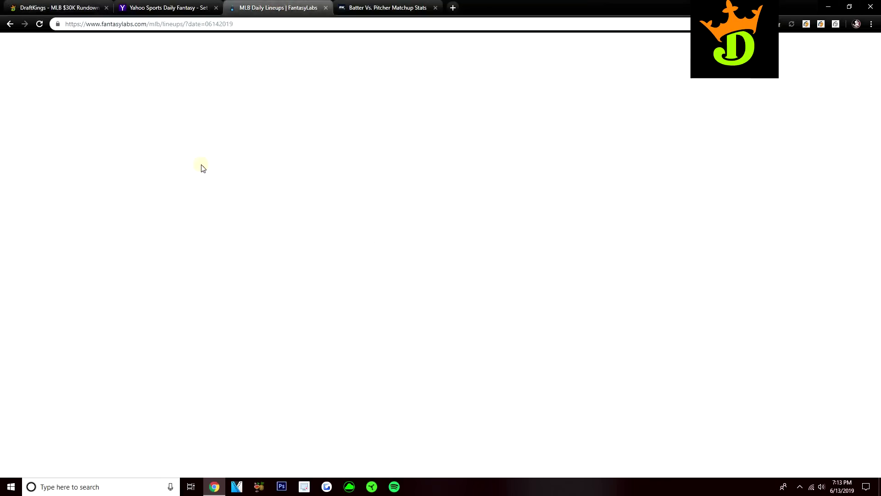
{"action": "scroll", "coordinate": [158, 201], "scroll_direction": "down", "scroll_amount": 15}
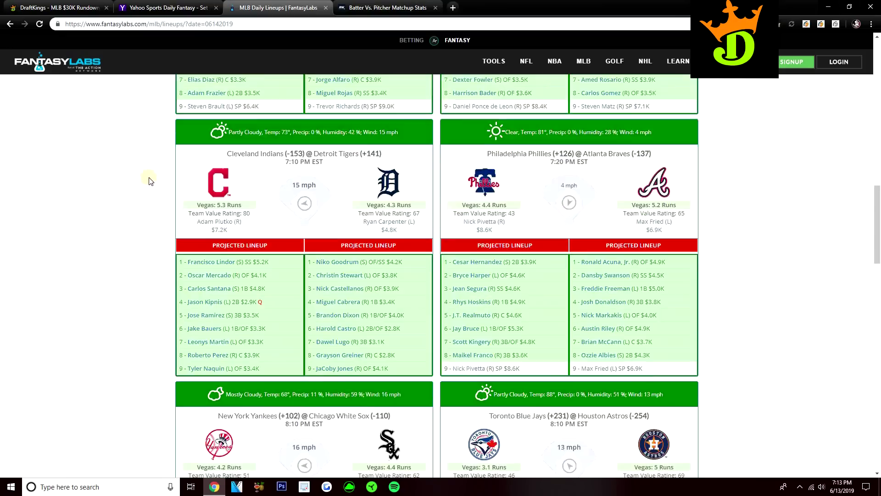
{"action": "scroll", "coordinate": [169, 182], "scroll_direction": "down", "scroll_amount": 15}
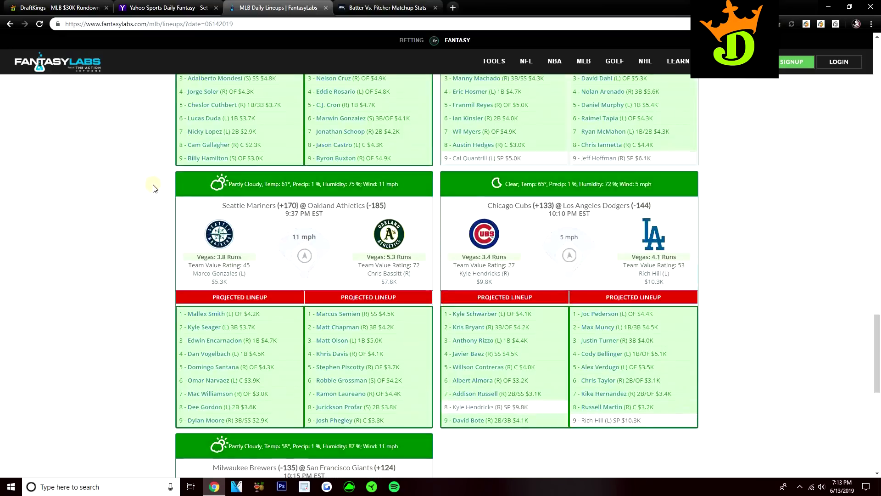
{"action": "scroll", "coordinate": [149, 191], "scroll_direction": "down", "scroll_amount": 3}
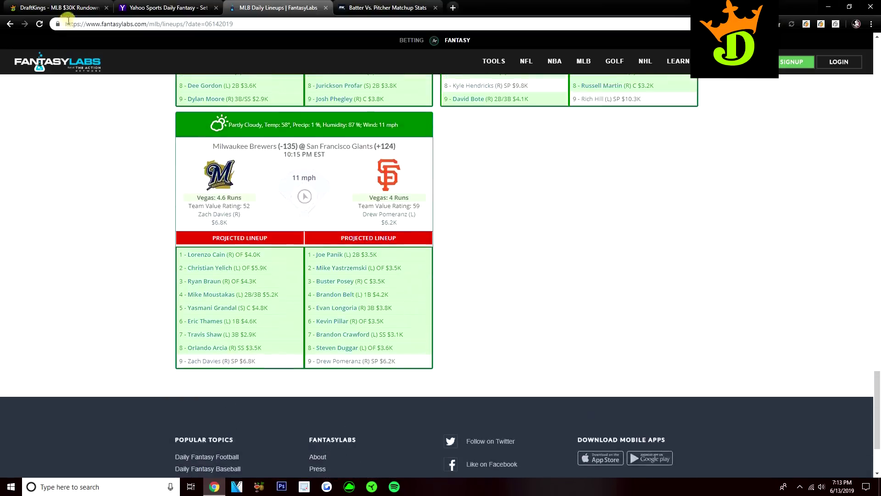
{"action": "left_click", "coordinate": [72, 9]}
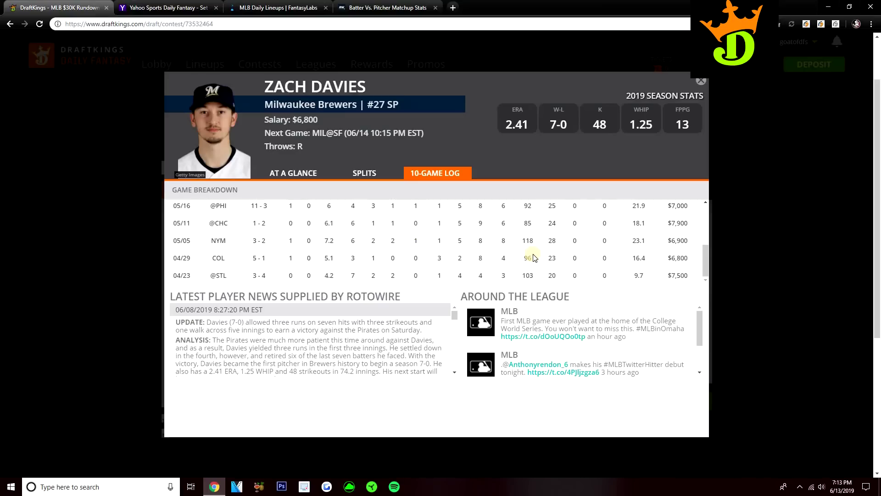
{"action": "scroll", "coordinate": [571, 252], "scroll_direction": "up", "scroll_amount": 5}
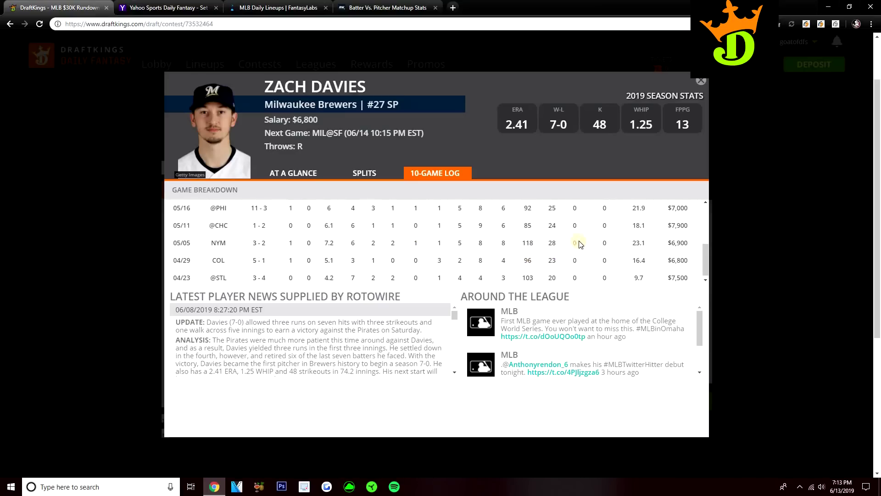
{"action": "left_click", "coordinate": [180, 5]}
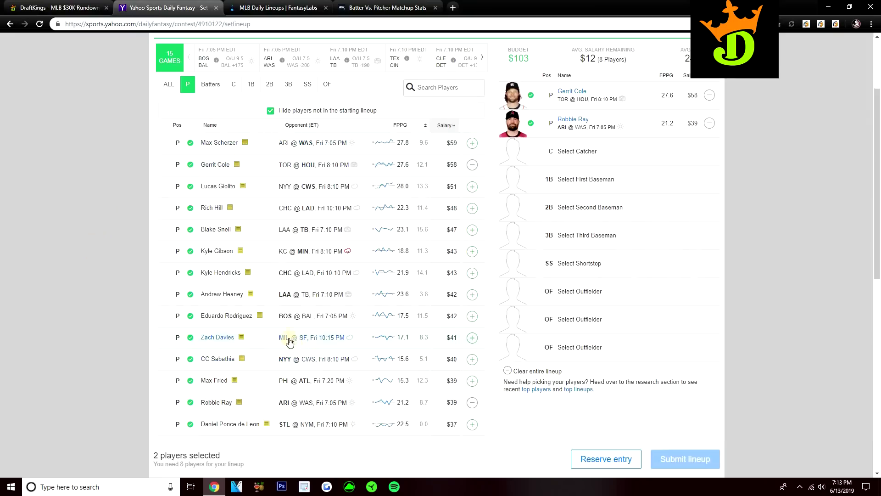
- Check the Yahoo pitcher list with Gerrit Cole and Robbie Ray picked, then return to DraftKings
{"action": "scroll", "coordinate": [296, 351], "scroll_direction": "down", "scroll_amount": 1}
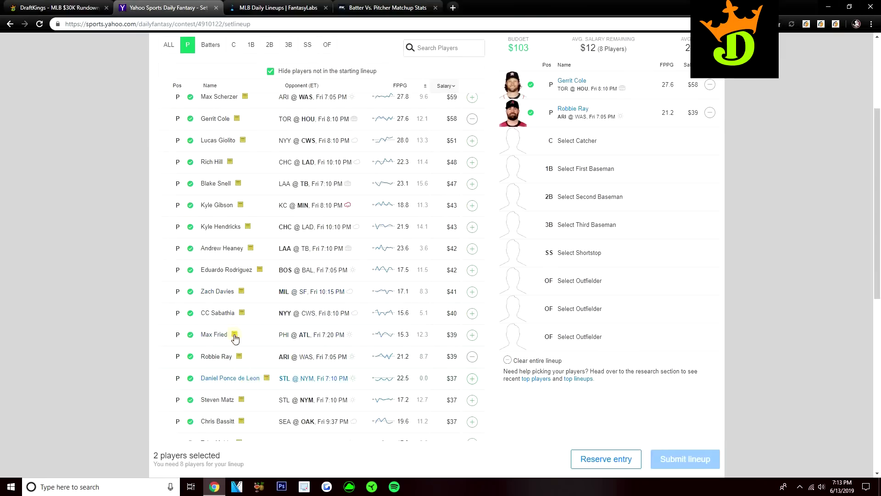
{"action": "scroll", "coordinate": [235, 337], "scroll_direction": "down", "scroll_amount": 2}
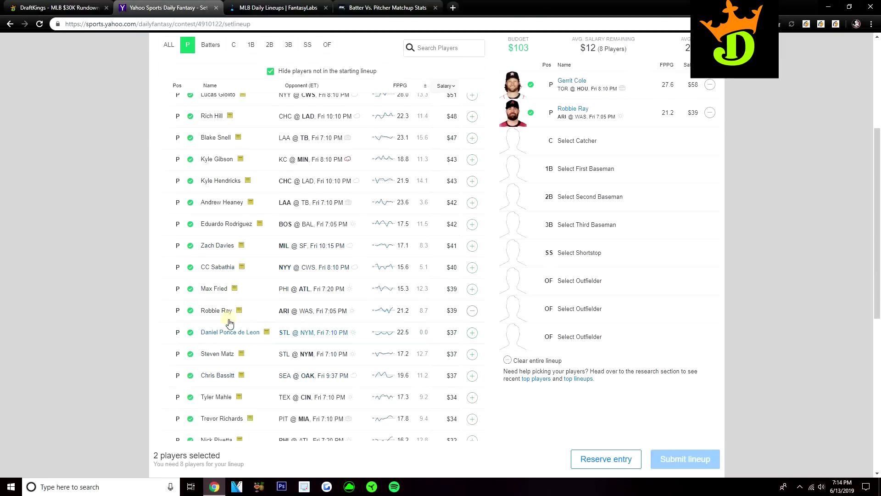
{"action": "scroll", "coordinate": [229, 322], "scroll_direction": "up", "scroll_amount": 2}
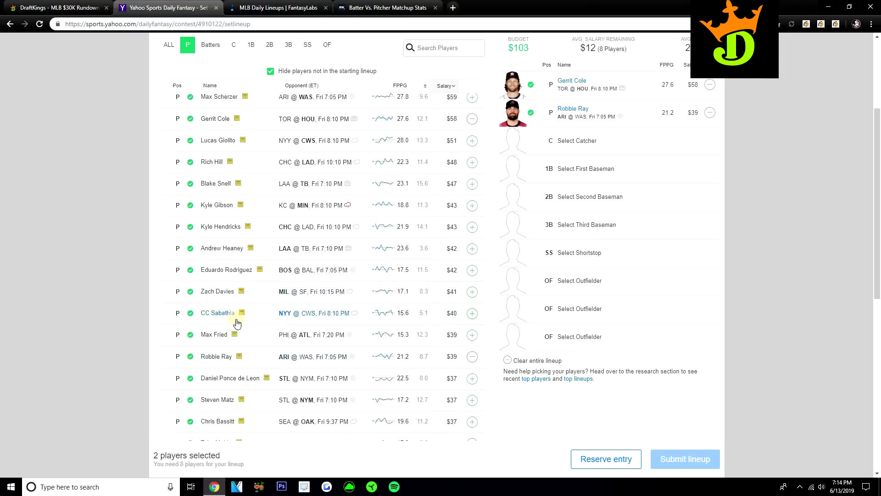
{"action": "left_click", "coordinate": [96, 12]}
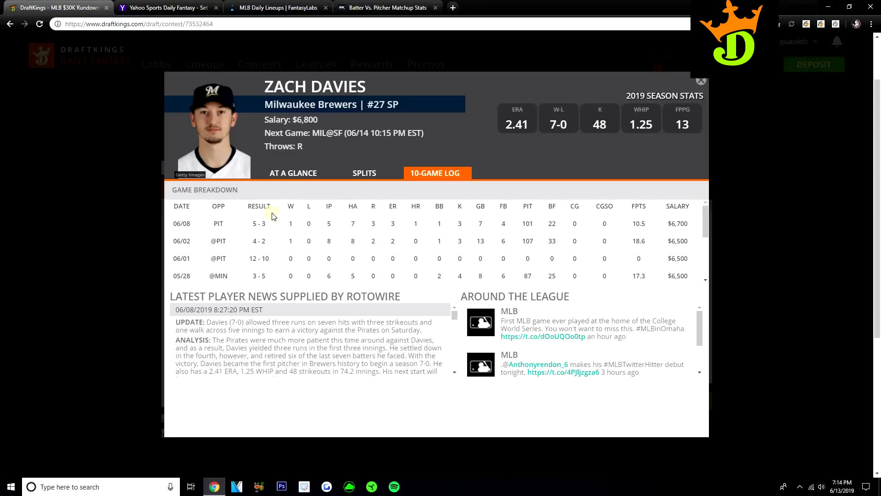
- Close Zach Davies's player card and scroll to the bottom of the DraftKings pitcher list
{"action": "left_click", "coordinate": [697, 86]}
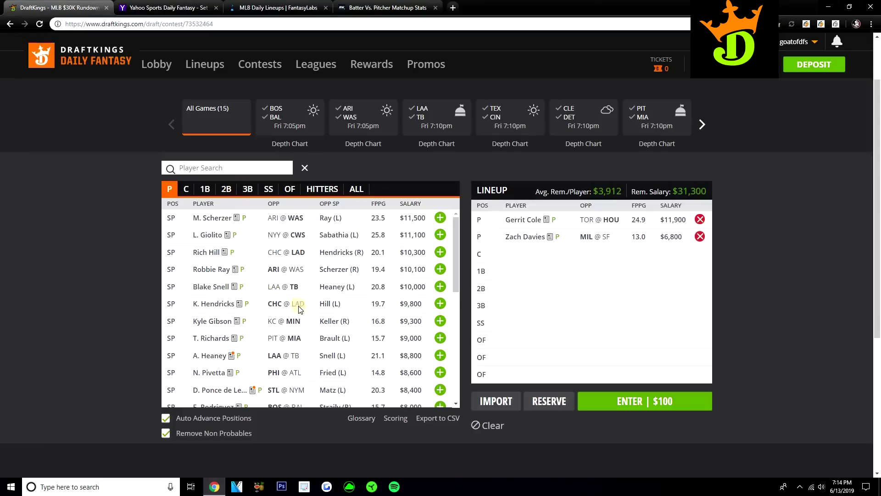
{"action": "scroll", "coordinate": [303, 305], "scroll_direction": "down", "scroll_amount": 7}
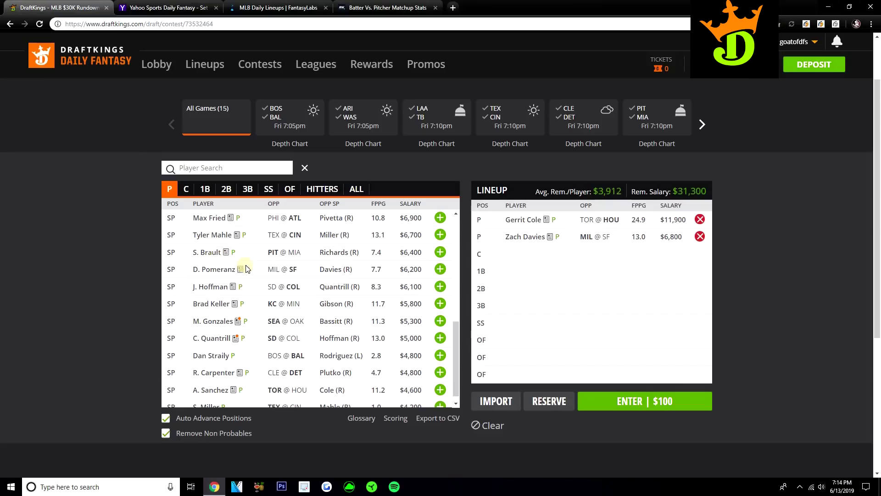
{"action": "scroll", "coordinate": [251, 269], "scroll_direction": "down", "scroll_amount": 1}
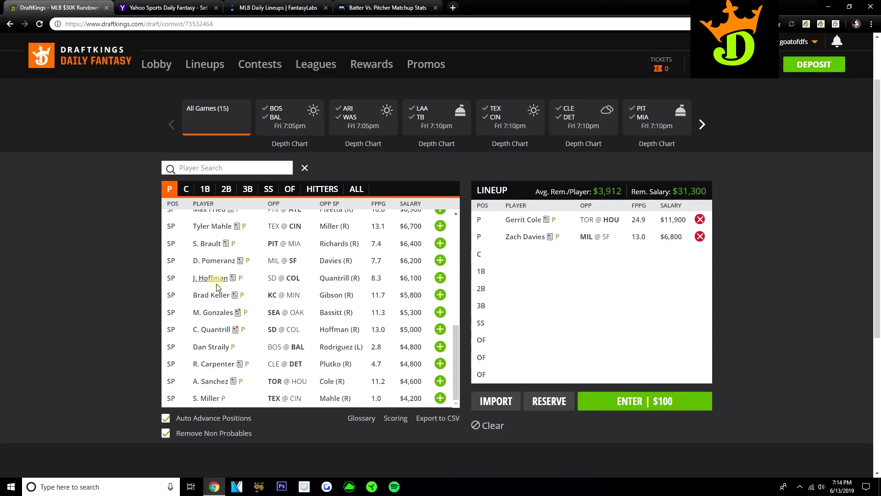
- Check the FantasyLabs projected lineups for Yankees at White Sox and Blue Jays at Astros
{"action": "left_click", "coordinate": [275, 8]}
{"action": "scroll", "coordinate": [172, 259], "scroll_direction": "up", "scroll_amount": 15}
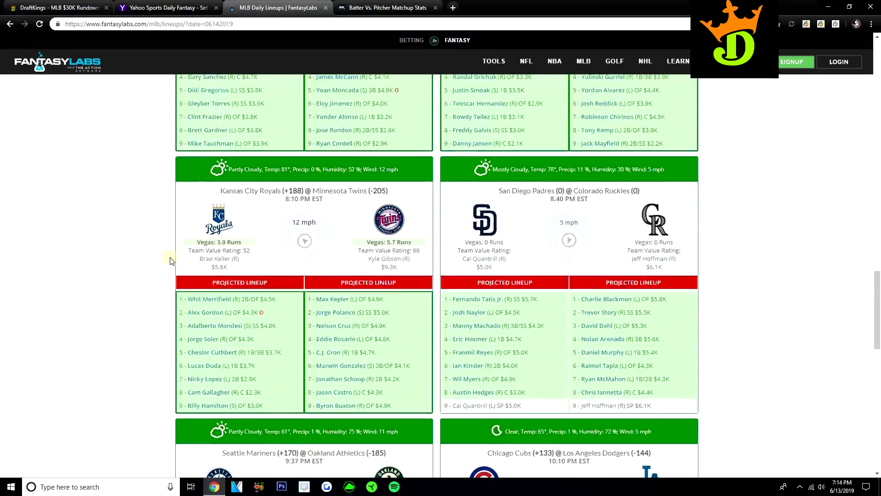
{"action": "scroll", "coordinate": [173, 246], "scroll_direction": "down", "scroll_amount": 5}
{"action": "scroll", "coordinate": [174, 242], "scroll_direction": "down", "scroll_amount": 1}
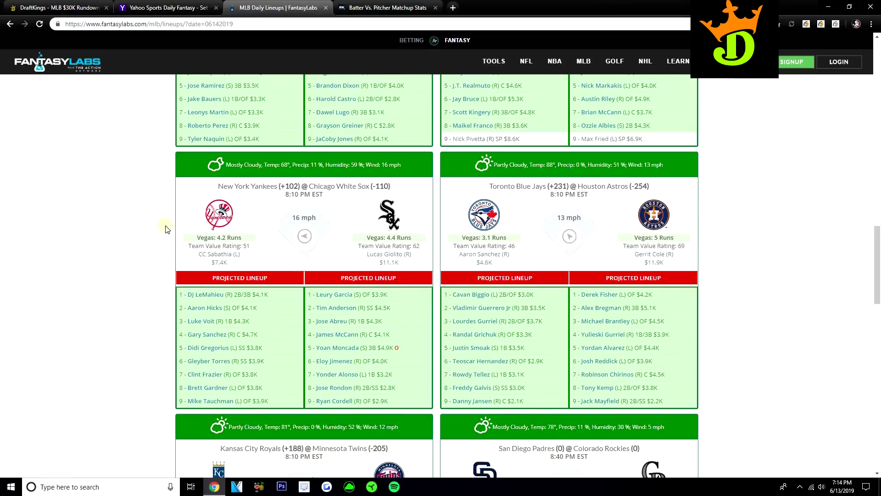
- Back in DraftKings, review Aaron Sanchez's 10-game log on his player card, then close it
{"action": "key", "text": "ctrl+1"}
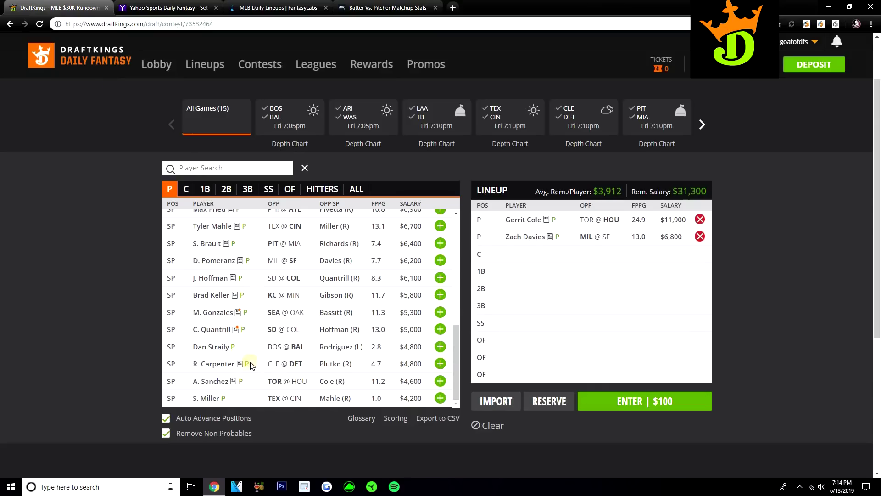
{"action": "left_click", "coordinate": [209, 381]}
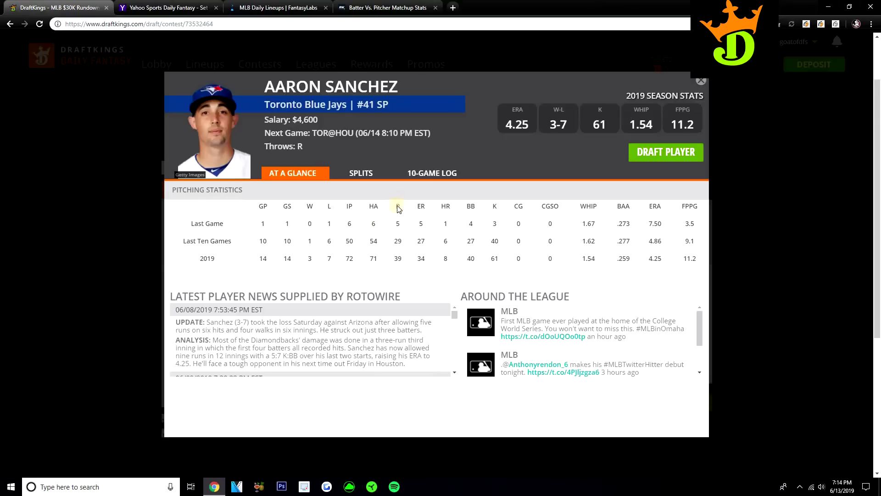
{"action": "left_click", "coordinate": [419, 171]}
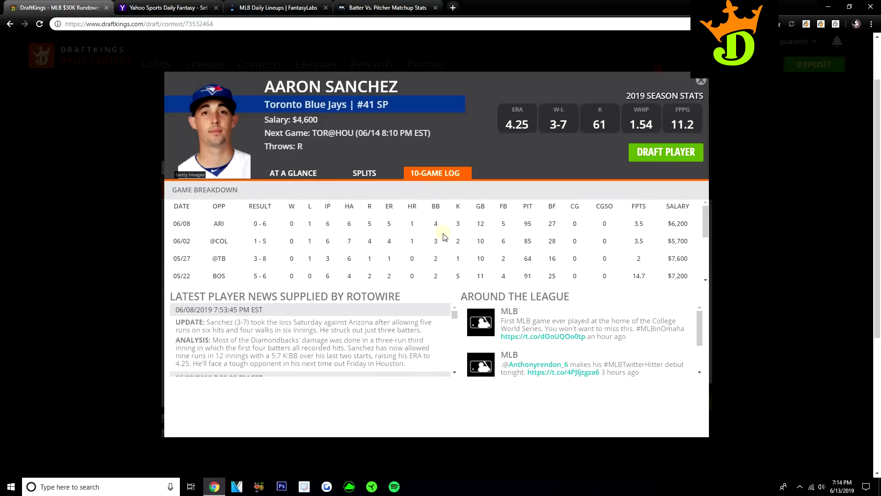
{"action": "scroll", "coordinate": [444, 237], "scroll_direction": "down", "scroll_amount": 3}
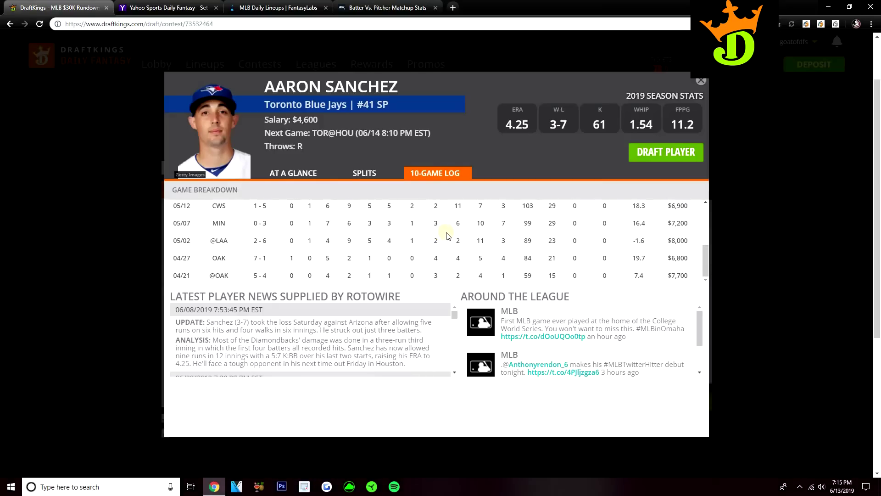
{"action": "scroll", "coordinate": [447, 235], "scroll_direction": "down", "scroll_amount": 1}
{"action": "scroll", "coordinate": [192, 216], "scroll_direction": "up", "scroll_amount": 3}
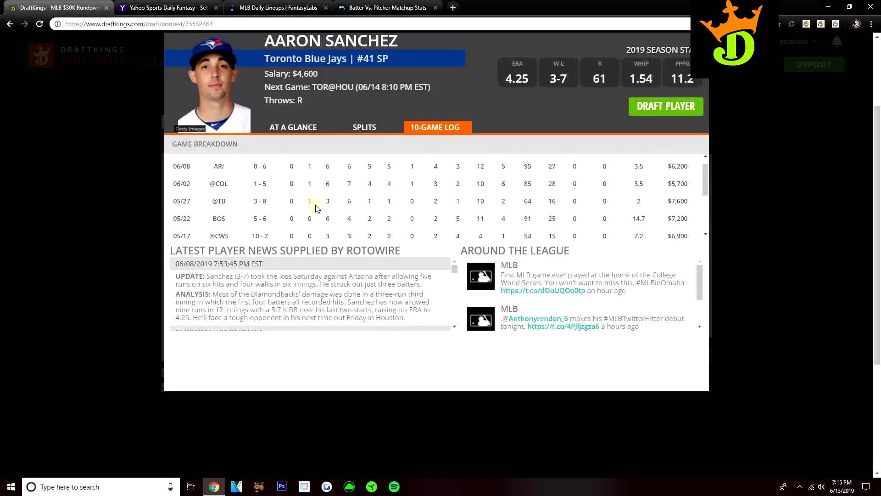
{"action": "scroll", "coordinate": [315, 208], "scroll_direction": "up", "scroll_amount": 2}
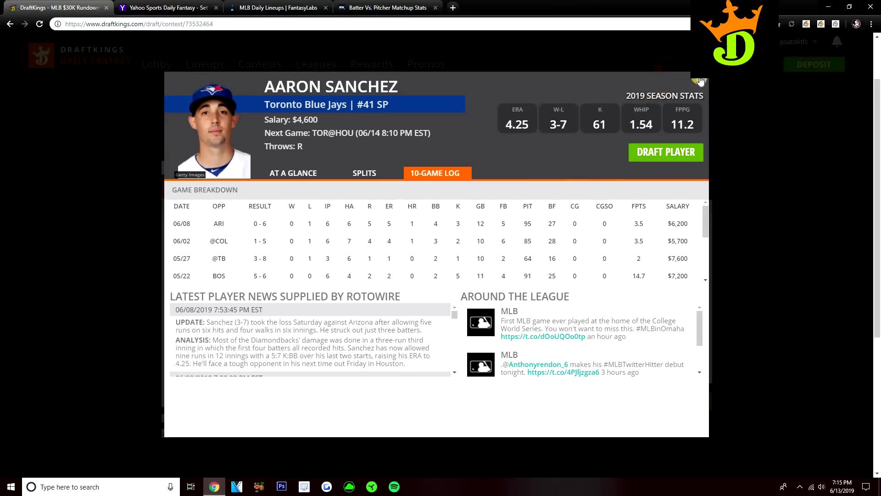
{"action": "left_click", "coordinate": [682, 83]}
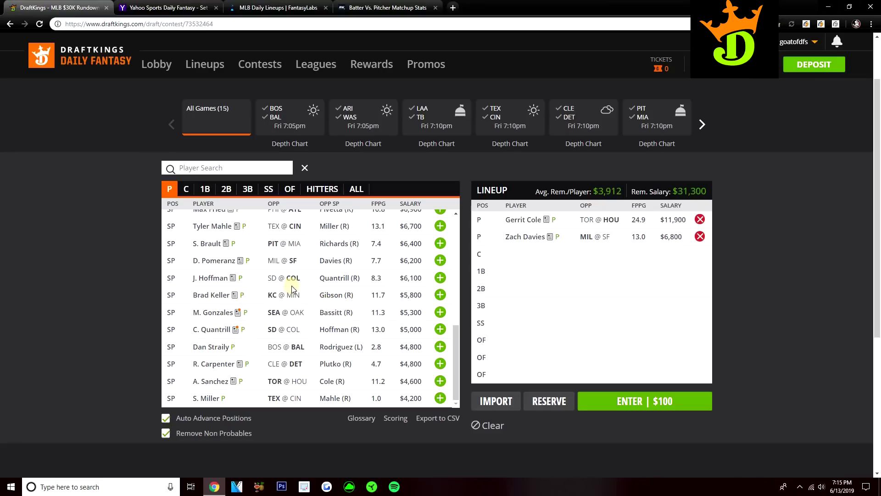
{"action": "left_click", "coordinate": [455, 363]}
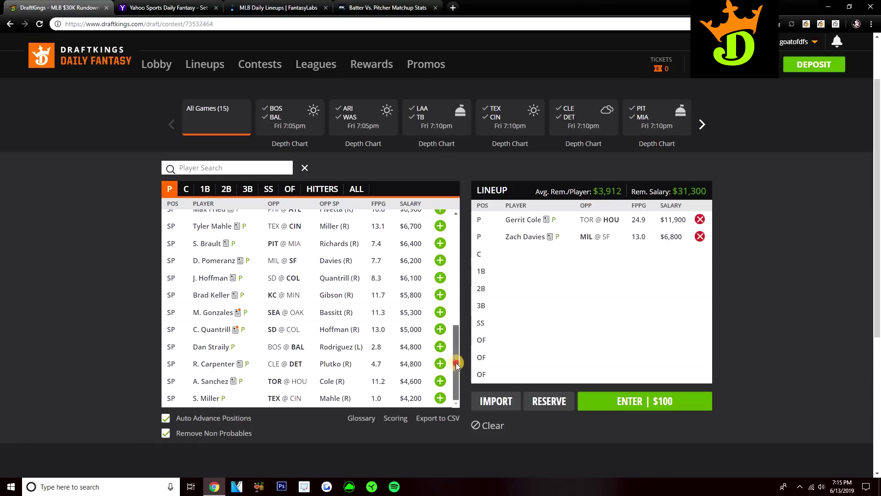
{"action": "left_click_drag", "start_coordinate": [455, 363], "coordinate": [321, 214]}
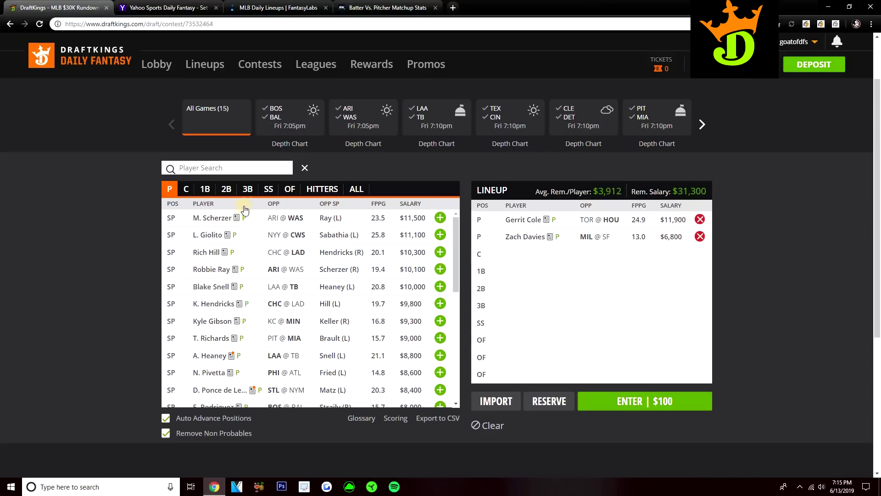
{"action": "left_click", "coordinate": [248, 191]}
- Add M. Machado ($4,300) at shortstop after checking FantasyLabs lineups, leaving $27,000 salary
{"action": "left_click", "coordinate": [269, 189]}
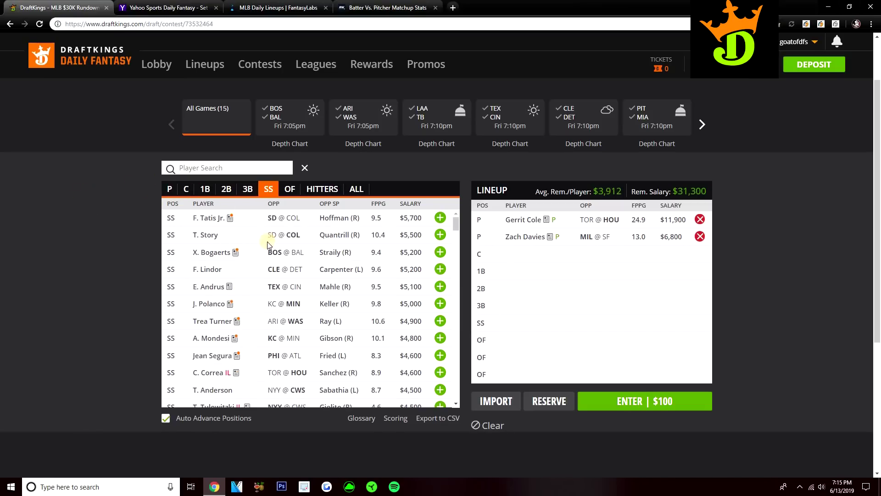
{"action": "left_click", "coordinate": [275, 8]}
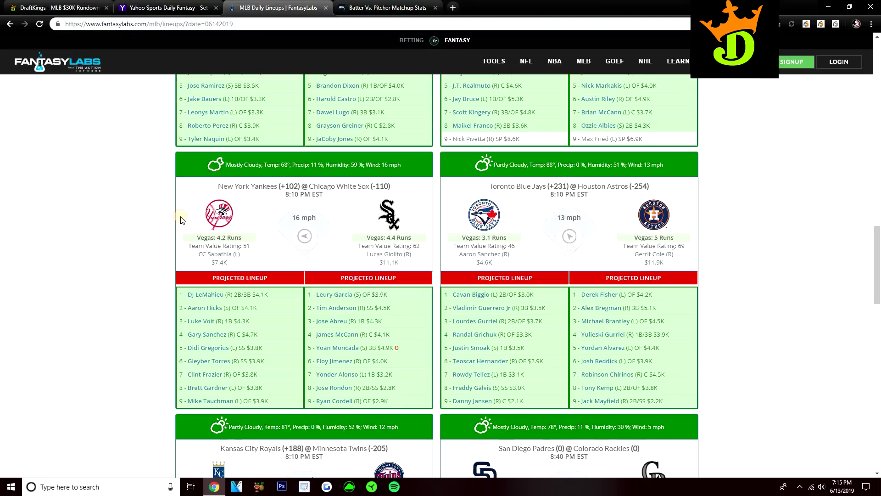
{"action": "scroll", "coordinate": [172, 211], "scroll_direction": "down", "scroll_amount": 5}
{"action": "scroll", "coordinate": [155, 201], "scroll_direction": "down", "scroll_amount": 1}
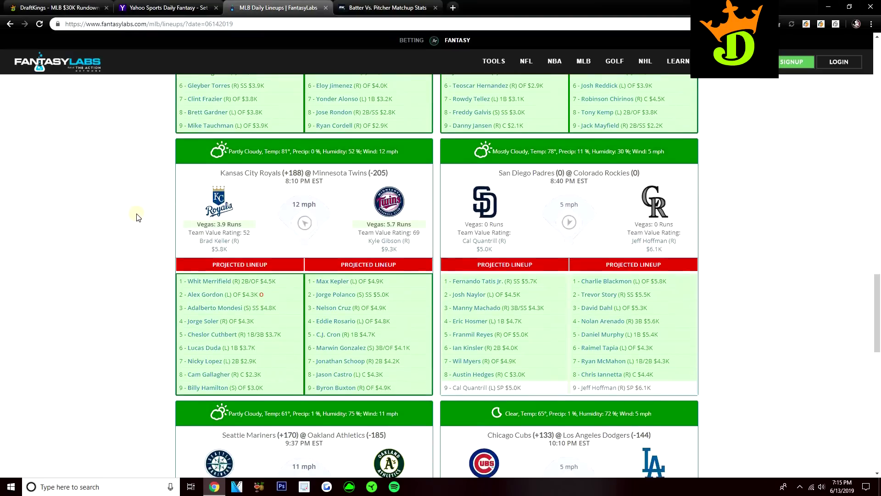
{"action": "left_click", "coordinate": [59, 8]}
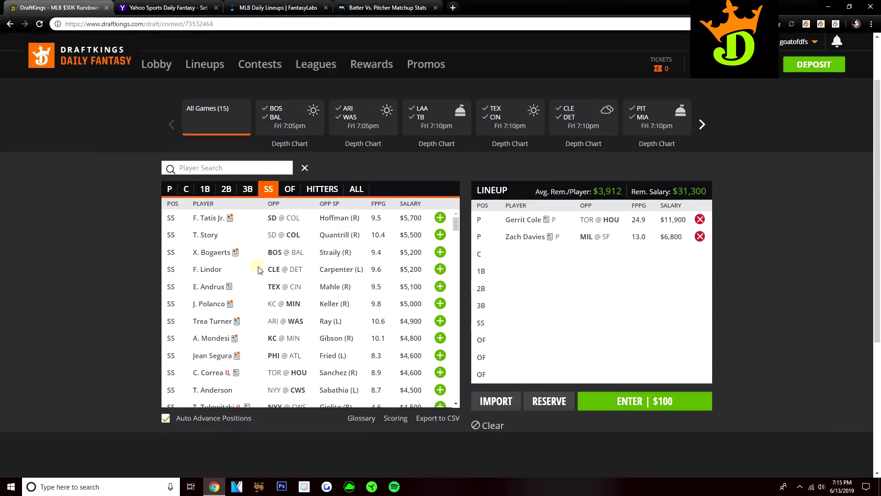
{"action": "scroll", "coordinate": [287, 318], "scroll_direction": "down", "scroll_amount": 4}
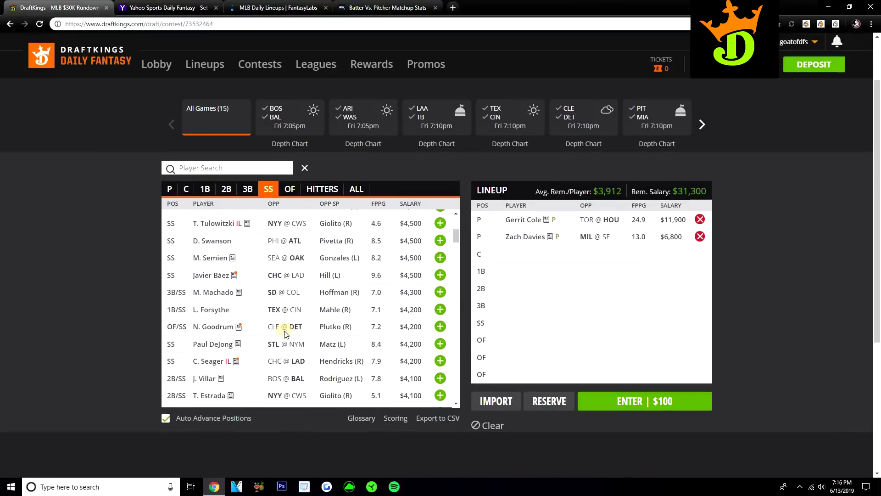
{"action": "left_click", "coordinate": [440, 292]}
{"action": "left_click", "coordinate": [169, 189]}
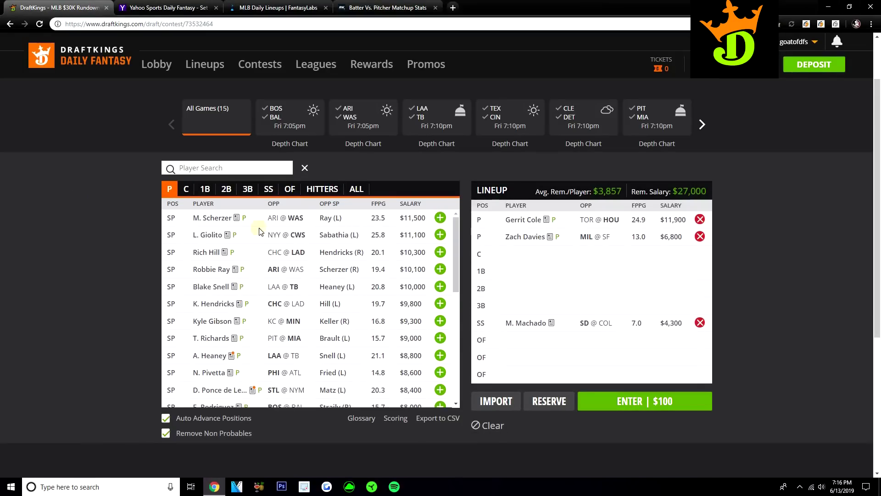
{"action": "scroll", "coordinate": [294, 270], "scroll_direction": "down", "scroll_amount": 7}
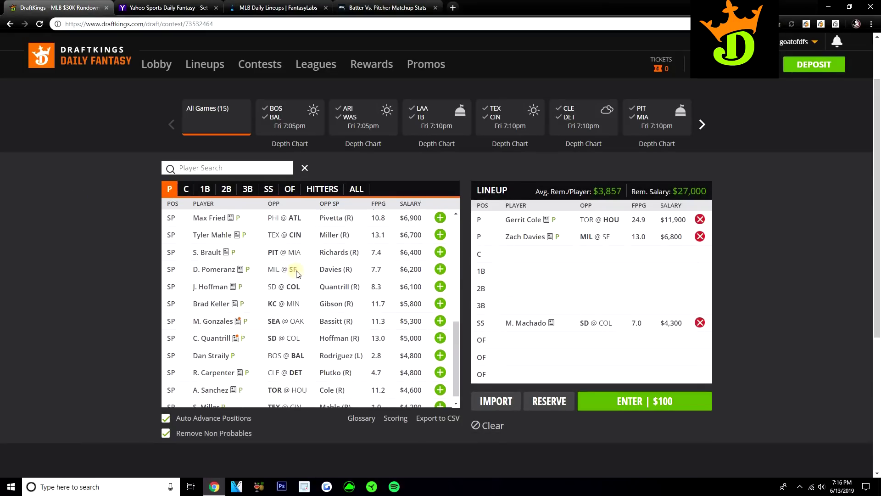
- Open J. Hoffman's player card and scroll through his 10-game log of recent starts
{"action": "left_click", "coordinate": [210, 286]}
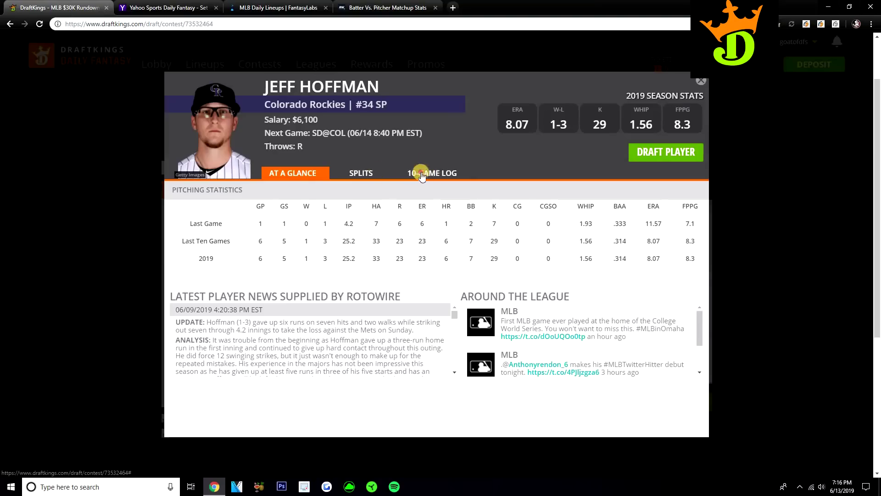
{"action": "left_click", "coordinate": [427, 175]}
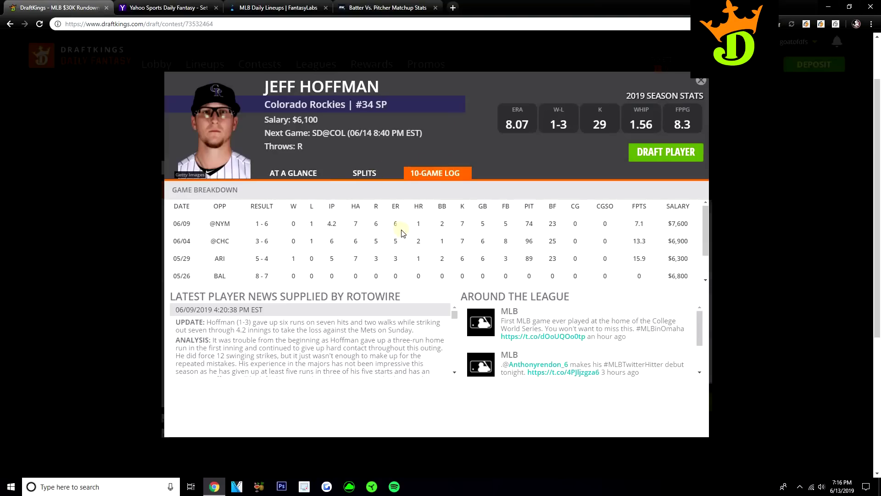
{"action": "scroll", "coordinate": [402, 234], "scroll_direction": "down", "scroll_amount": 2}
{"action": "scroll", "coordinate": [415, 233], "scroll_direction": "up", "scroll_amount": 2}
{"action": "scroll", "coordinate": [401, 232], "scroll_direction": "down", "scroll_amount": 2}
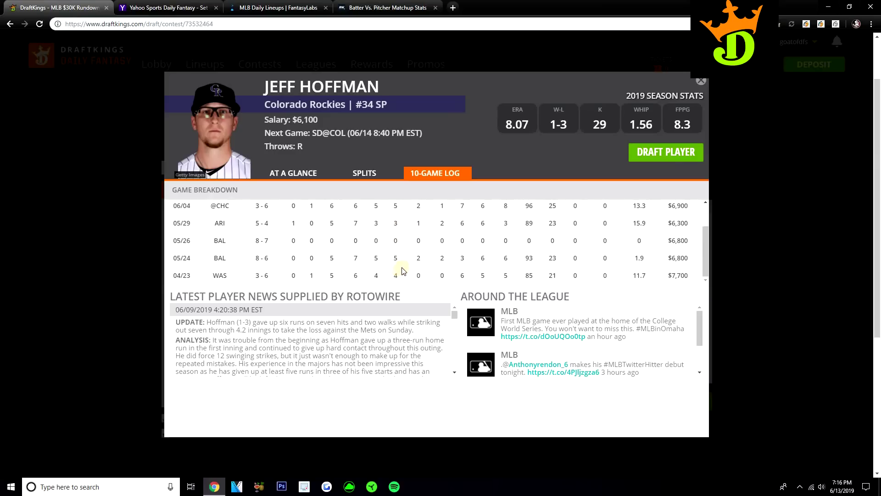
{"action": "scroll", "coordinate": [404, 266], "scroll_direction": "up", "scroll_amount": 3}
{"action": "scroll", "coordinate": [506, 229], "scroll_direction": "down", "scroll_amount": 3}
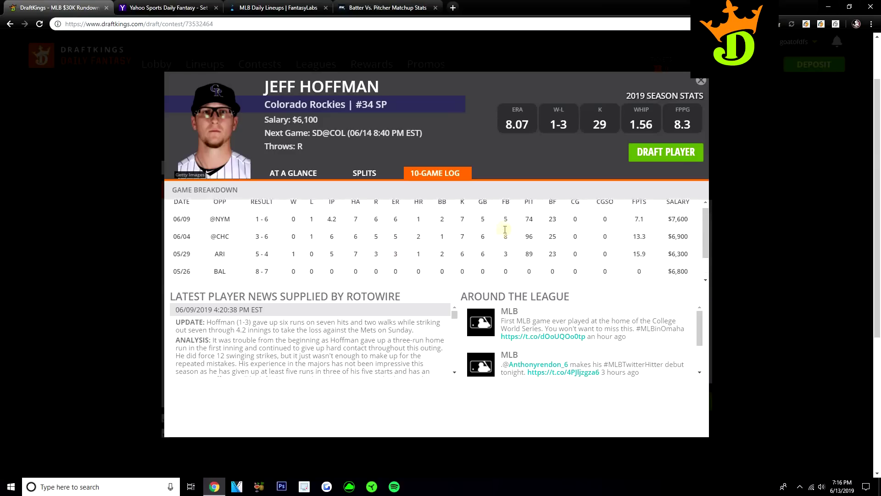
{"action": "scroll", "coordinate": [508, 236], "scroll_direction": "up", "scroll_amount": 3}
- Close Hoffman's player card and switch to the Yahoo Daily Fantasy lineup builder
{"action": "left_click", "coordinate": [701, 81]}
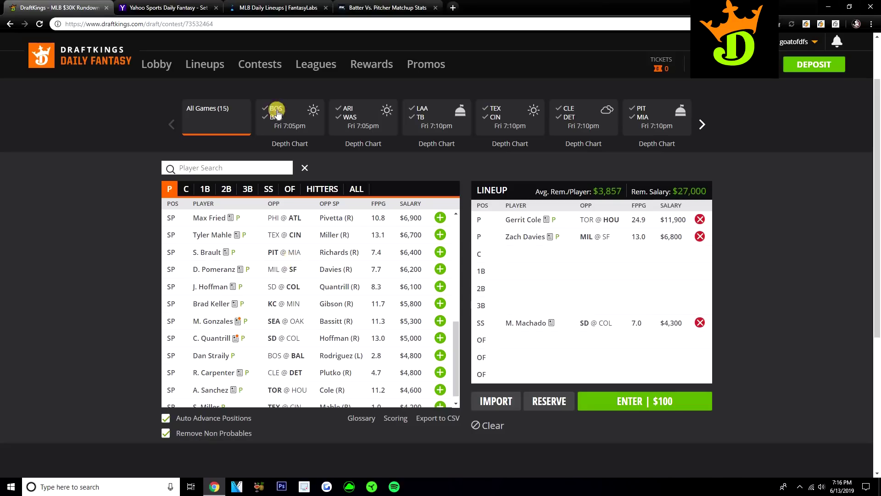
{"action": "left_click", "coordinate": [167, 7]}
- Add Manny Machado at third base in Yahoo for $15, leaving $88, then return to DraftKings
{"action": "left_click", "coordinate": [290, 45]}
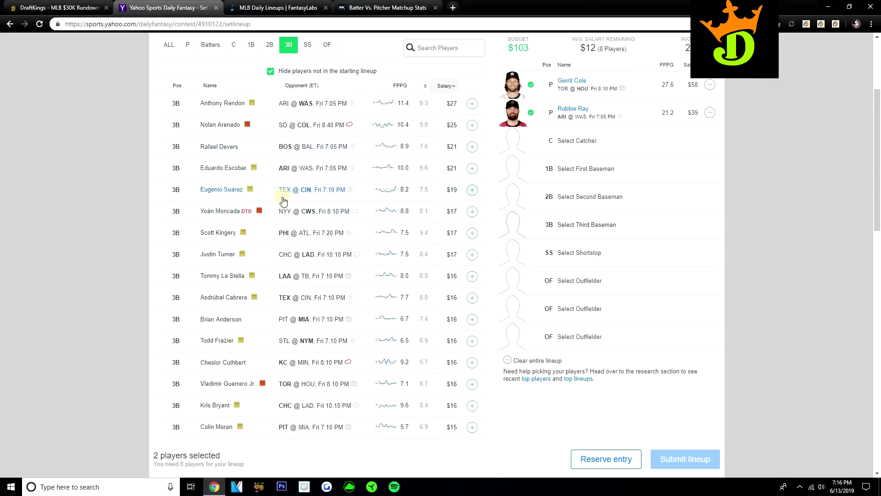
{"action": "scroll", "coordinate": [282, 201], "scroll_direction": "down", "scroll_amount": 2}
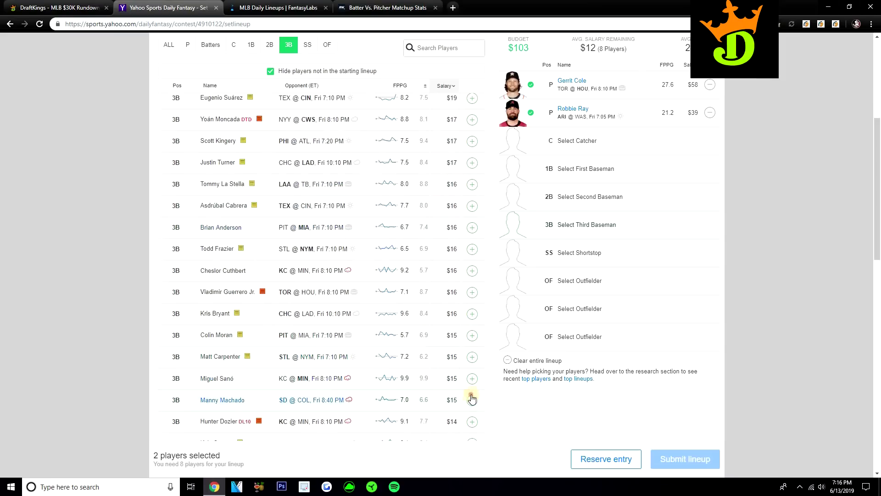
{"action": "left_click", "coordinate": [472, 400]}
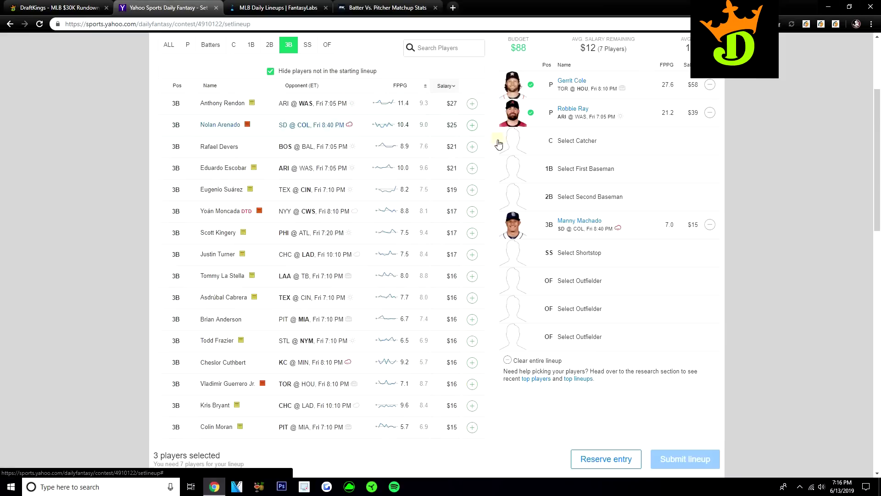
{"action": "scroll", "coordinate": [878, 148], "scroll_direction": "up", "scroll_amount": 3}
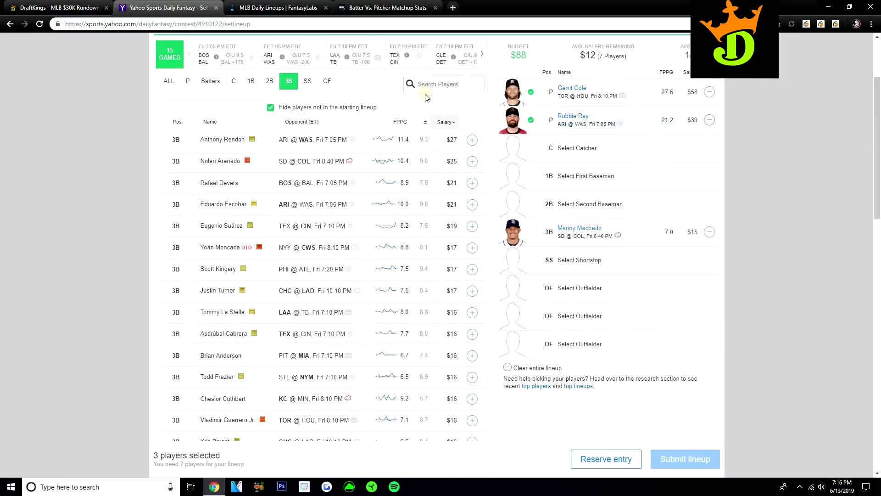
{"action": "left_click", "coordinate": [83, 8]}
{"action": "scroll", "coordinate": [324, 298], "scroll_direction": "up", "scroll_amount": 7}
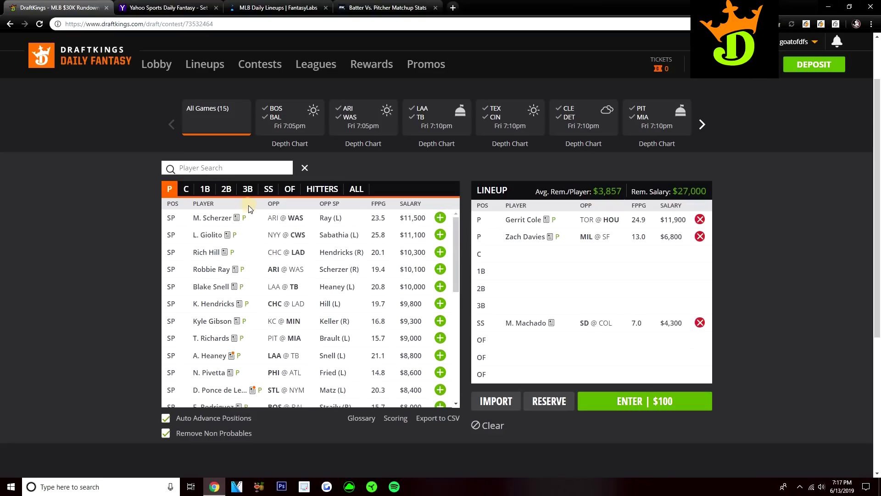
- Add J. Ramírez at third base from the DraftKings 3B list
{"action": "left_click", "coordinate": [247, 189]}
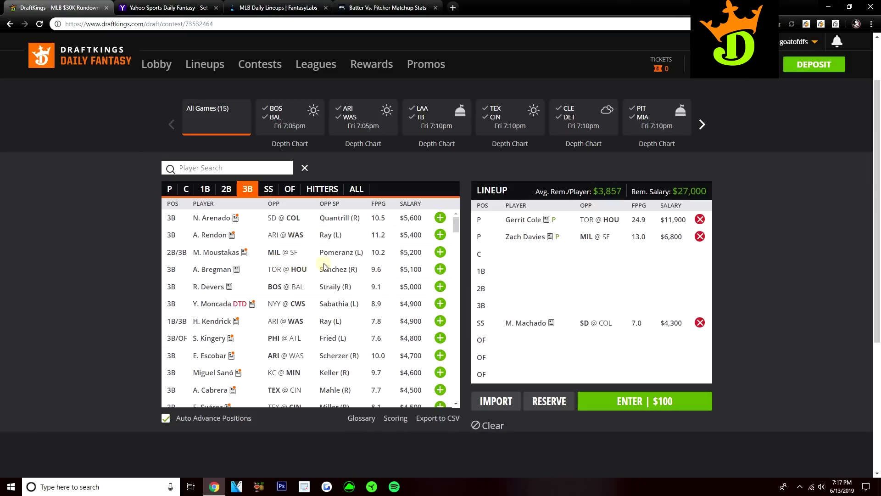
{"action": "scroll", "coordinate": [324, 266], "scroll_direction": "down", "scroll_amount": 8}
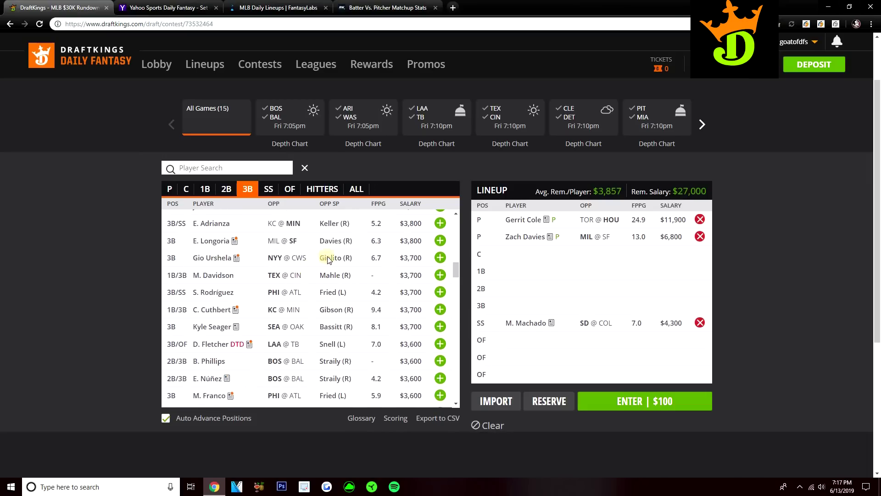
{"action": "scroll", "coordinate": [328, 259], "scroll_direction": "down", "scroll_amount": 3}
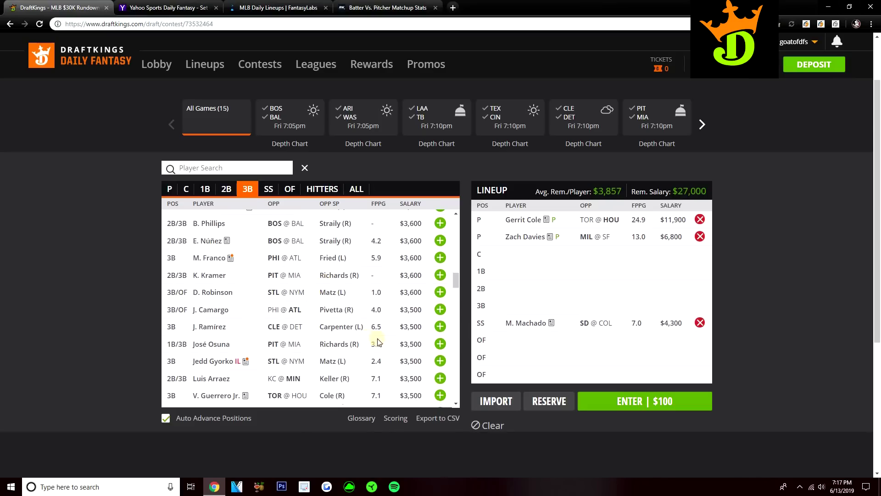
{"action": "left_click", "coordinate": [440, 327]}
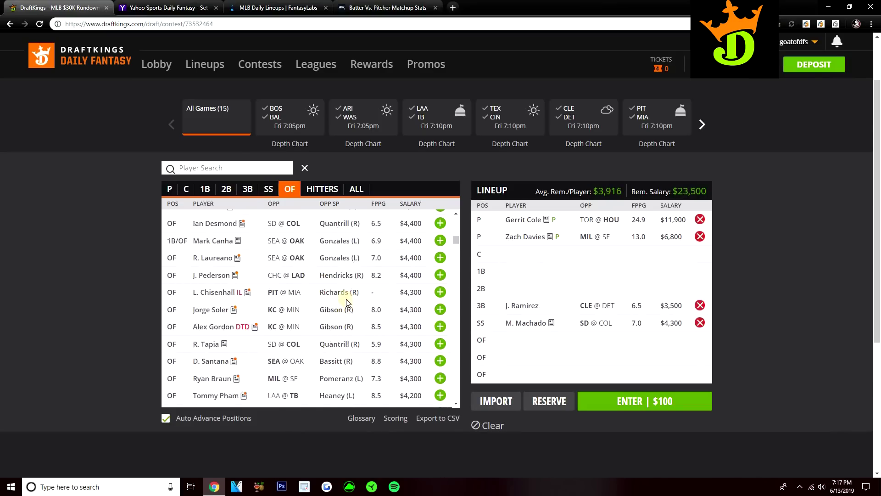
{"action": "scroll", "coordinate": [340, 294], "scroll_direction": "up", "scroll_amount": 10}
- Search for 'osca' and add O. Mercado to an outfield slot
{"action": "left_click", "coordinate": [252, 170]}
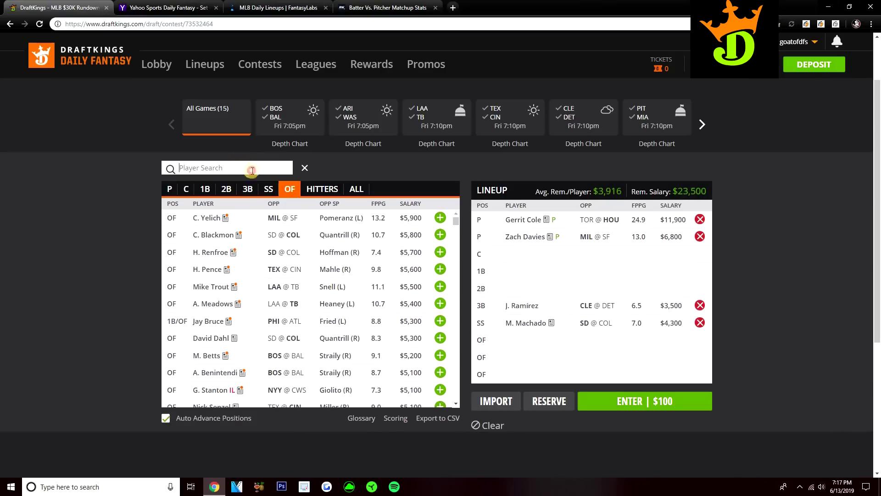
{"action": "type", "text": "osca"}
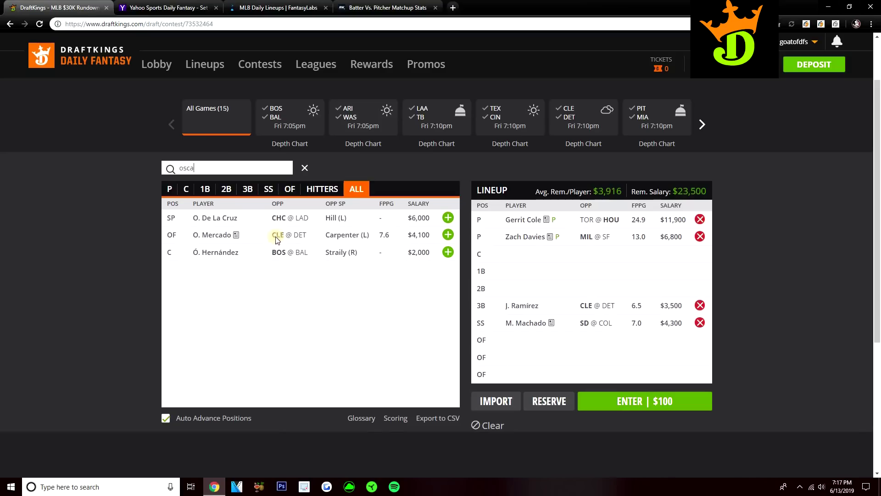
{"action": "left_click", "coordinate": [448, 235]}
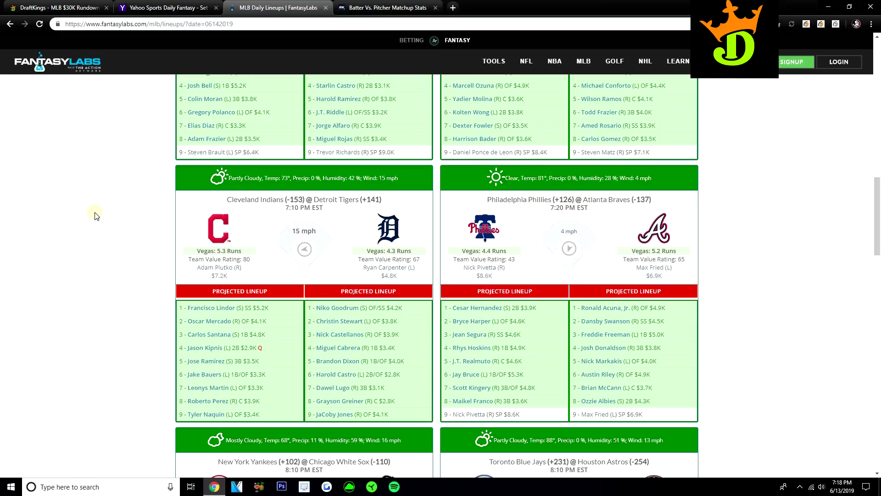
{"action": "left_click", "coordinate": [57, 8]}
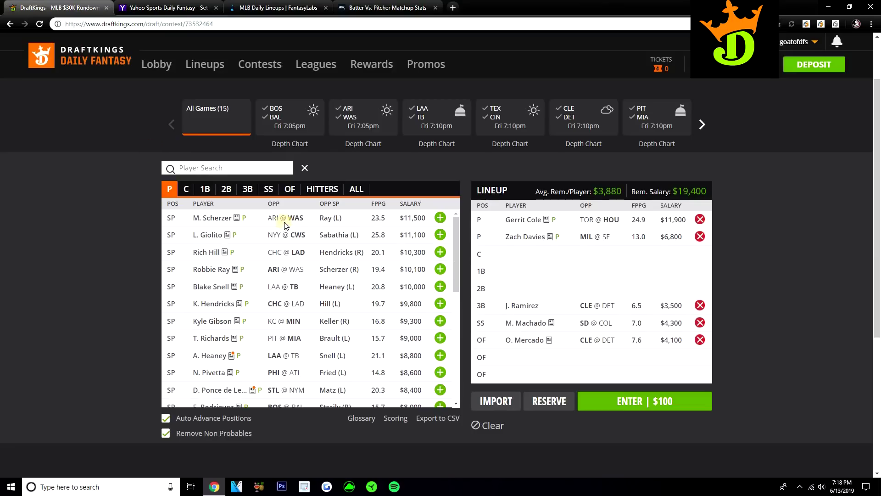
- Review Ryan Carpenter's 10-game log on his player card, then close it
{"action": "scroll", "coordinate": [363, 294], "scroll_direction": "down", "scroll_amount": 5}
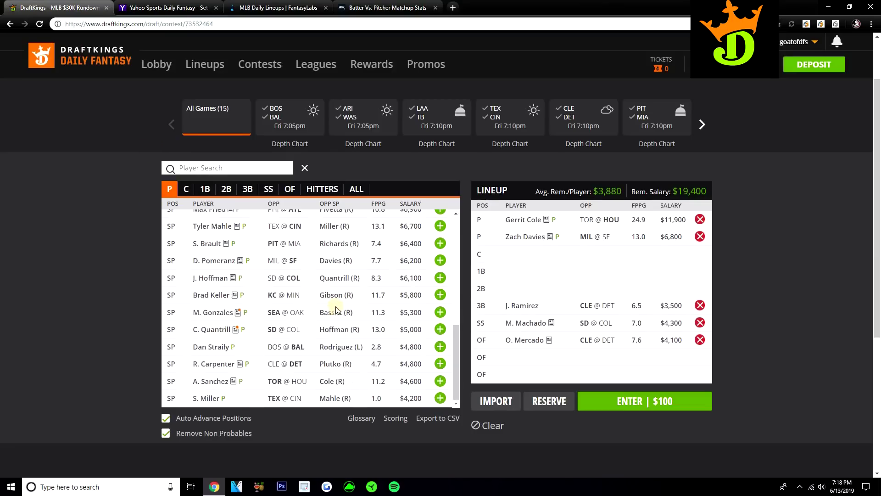
{"action": "left_click", "coordinate": [213, 364]}
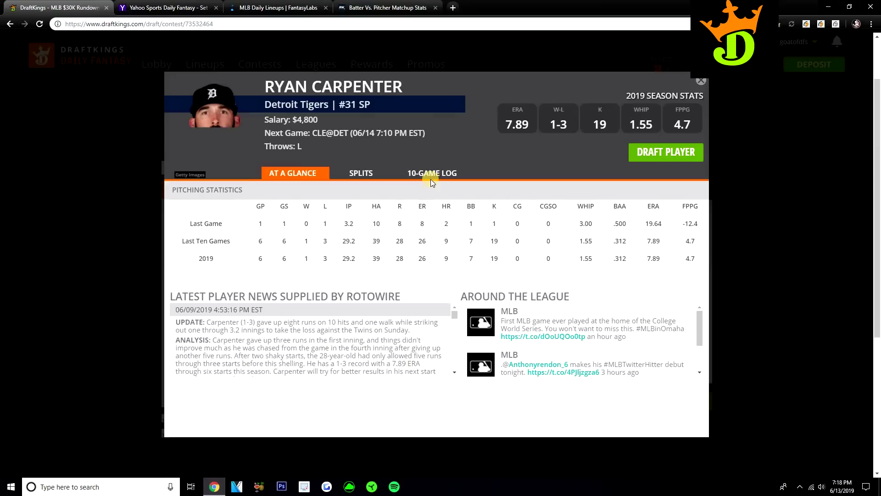
{"action": "left_click", "coordinate": [431, 173]}
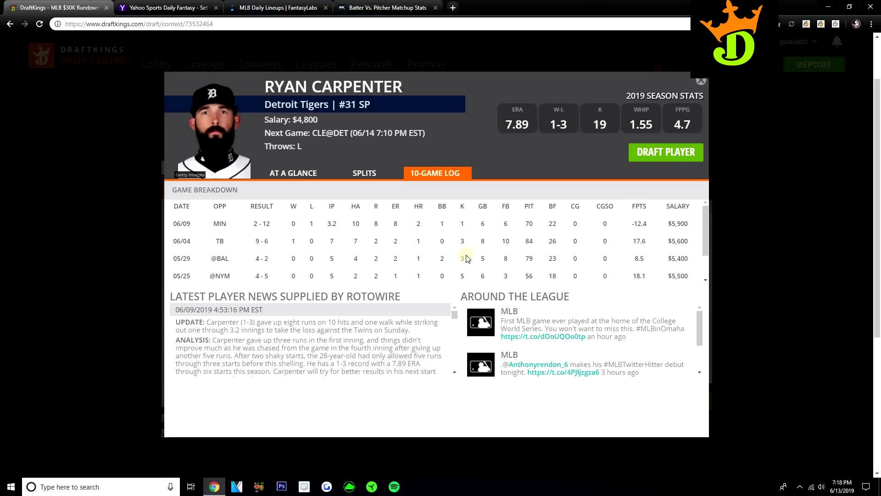
{"action": "scroll", "coordinate": [466, 255], "scroll_direction": "down", "scroll_amount": 2}
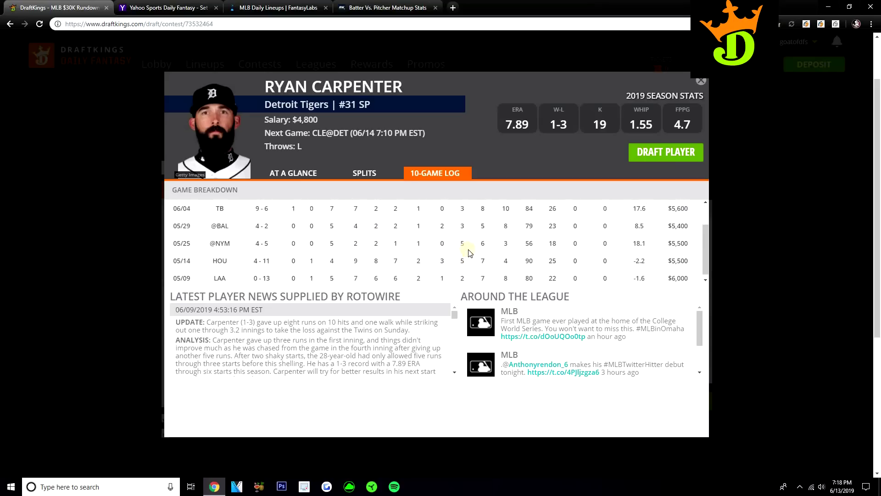
{"action": "scroll", "coordinate": [475, 245], "scroll_direction": "up", "scroll_amount": 2}
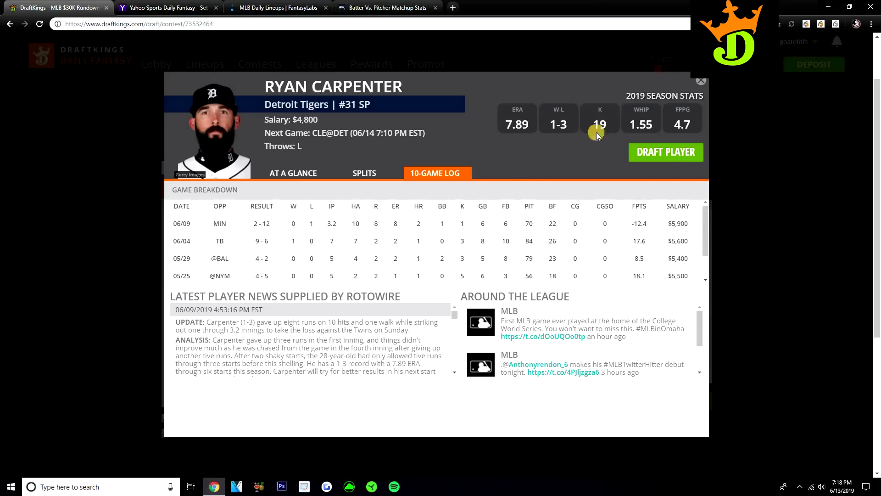
{"action": "left_click", "coordinate": [701, 81]}
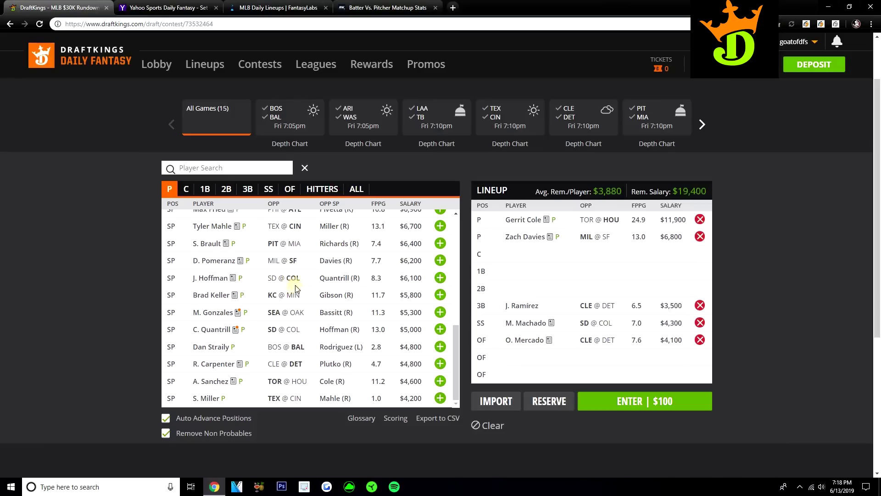
{"action": "scroll", "coordinate": [294, 292], "scroll_direction": "up", "scroll_amount": 10}
{"action": "left_click", "coordinate": [521, 305]}
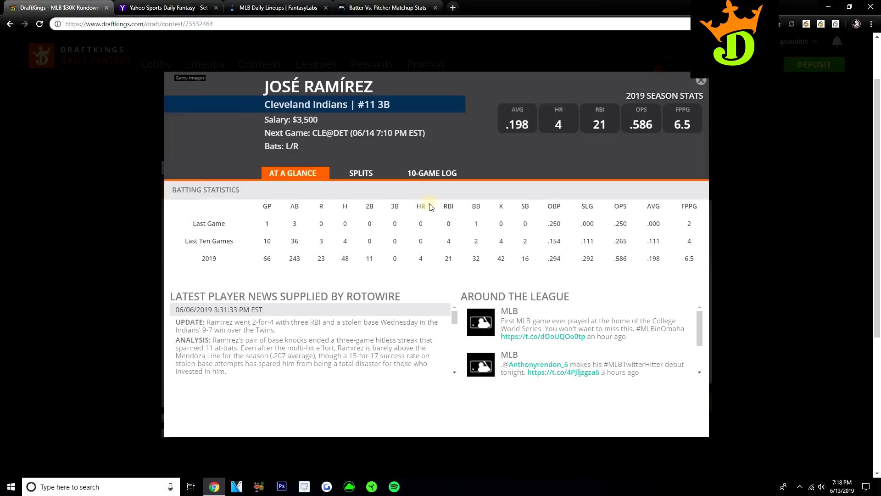
{"action": "left_click", "coordinate": [429, 173]}
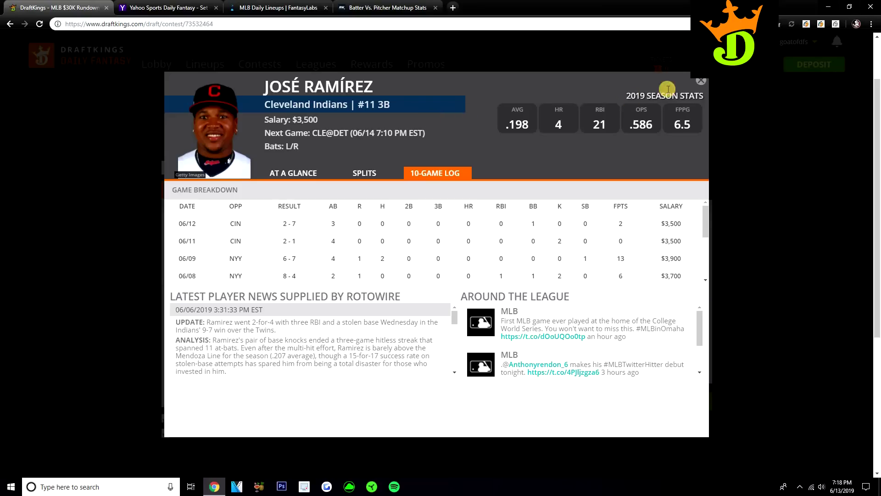
{"action": "left_click", "coordinate": [701, 80]}
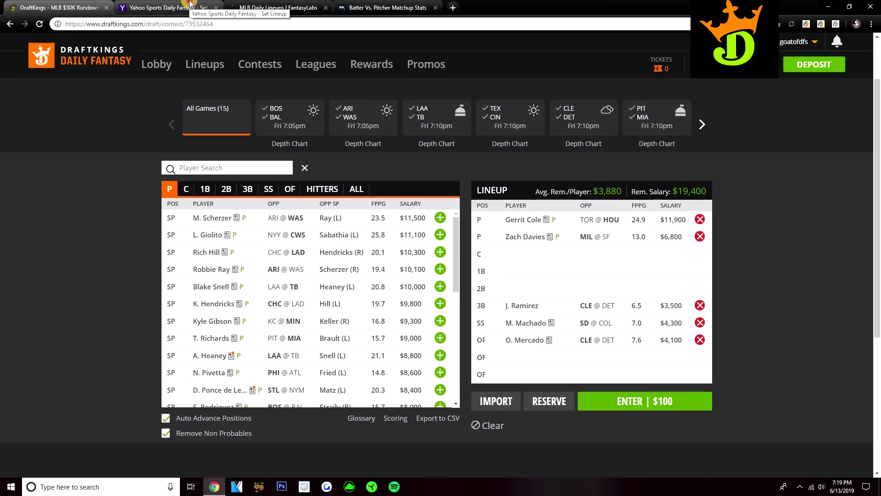
- In Yahoo, filter to the CLE @ DET game and review its shortstops, outfielders and pitchers
{"action": "left_click", "coordinate": [190, 4]}
{"action": "scroll", "coordinate": [319, 217], "scroll_direction": "down", "scroll_amount": 10}
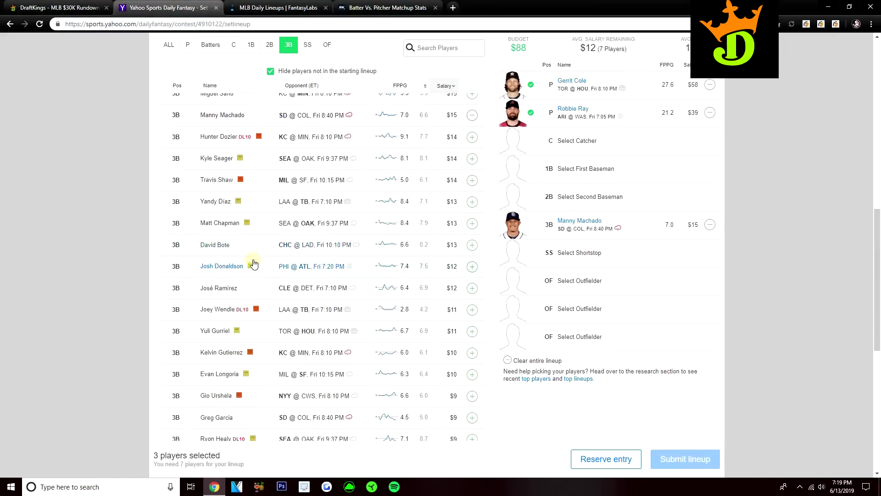
{"action": "scroll", "coordinate": [258, 261], "scroll_direction": "down", "scroll_amount": 1}
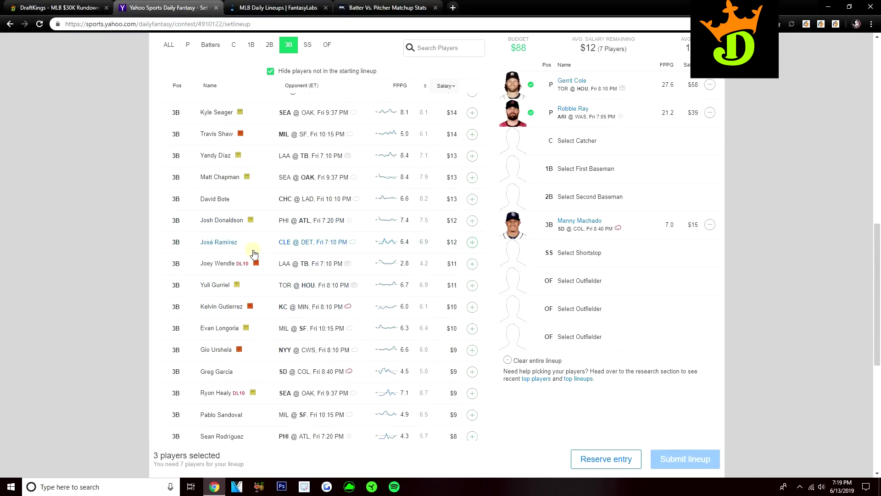
{"action": "scroll", "coordinate": [256, 250], "scroll_direction": "up", "scroll_amount": 10}
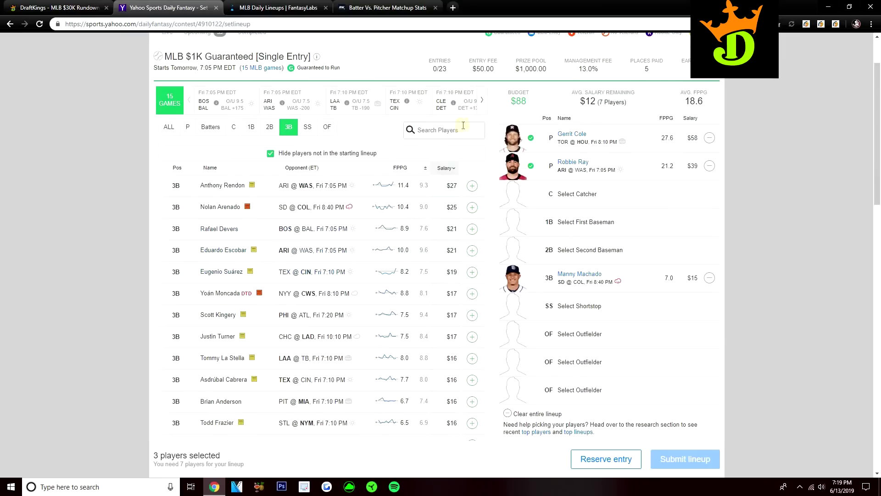
{"action": "left_click", "coordinate": [452, 108]}
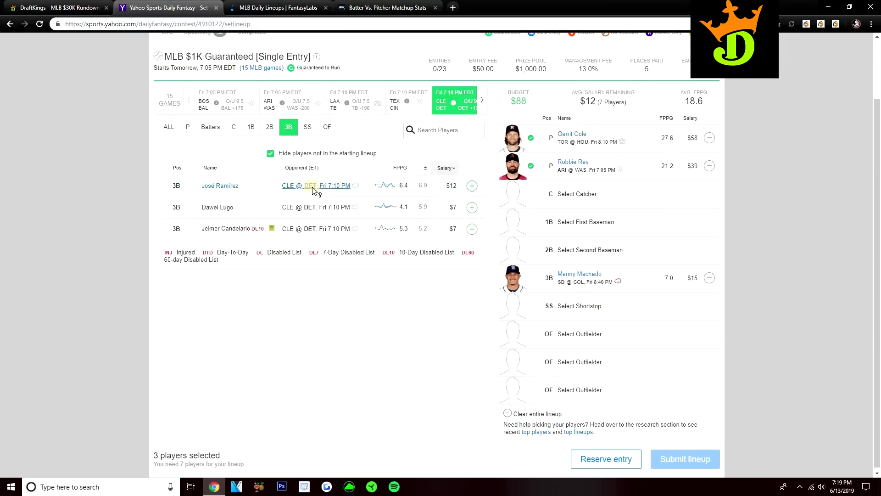
{"action": "left_click", "coordinate": [307, 127]}
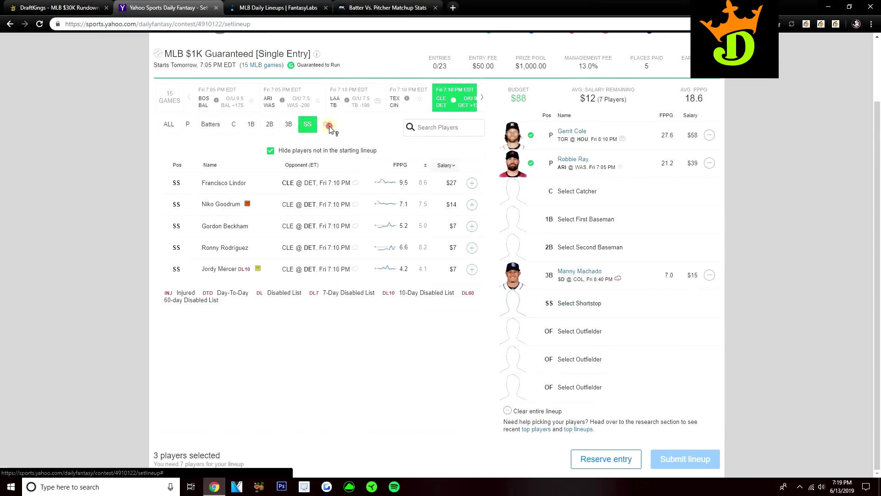
{"action": "left_click", "coordinate": [327, 126]}
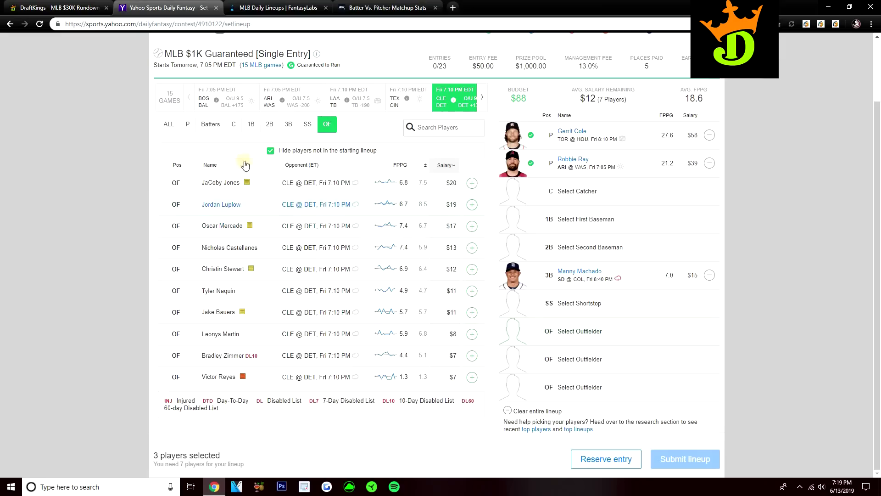
{"action": "left_click", "coordinate": [187, 128]}
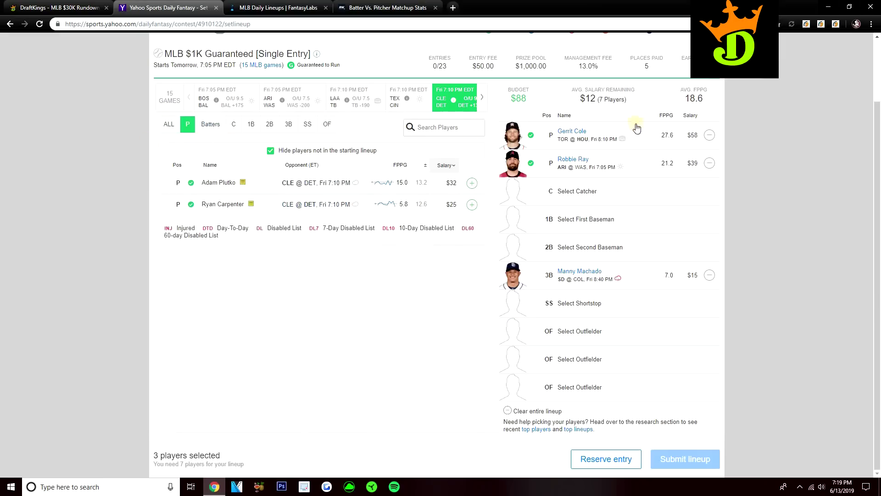
- Restore Yahoo's player list to all 15 games and return to the DraftKings lineup
{"action": "left_click", "coordinate": [171, 104]}
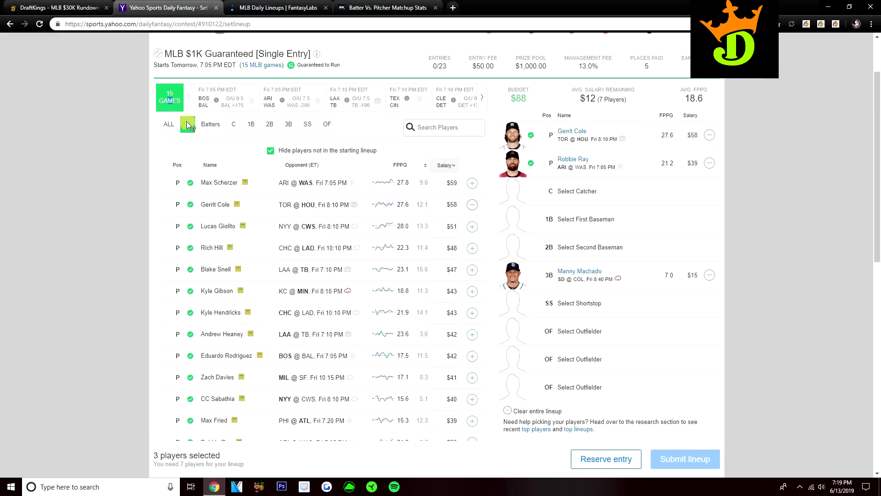
{"action": "scroll", "coordinate": [878, 120], "scroll_direction": "down", "scroll_amount": 1}
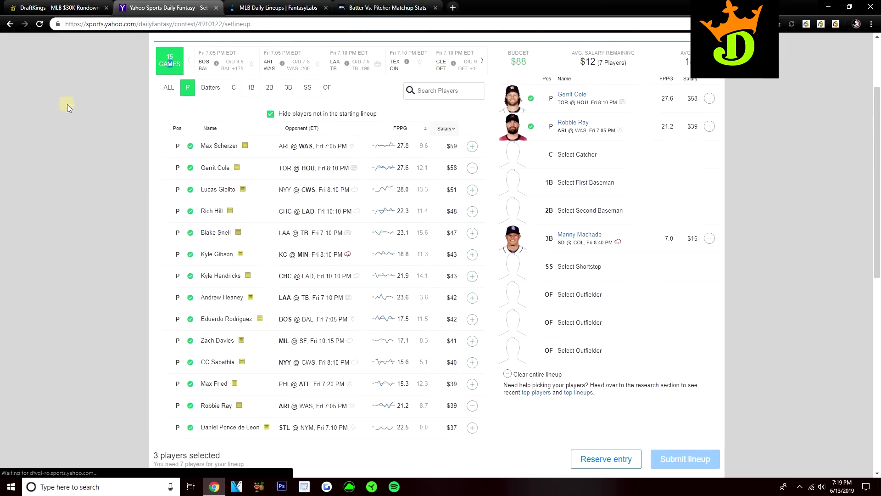
{"action": "left_click", "coordinate": [69, 6]}
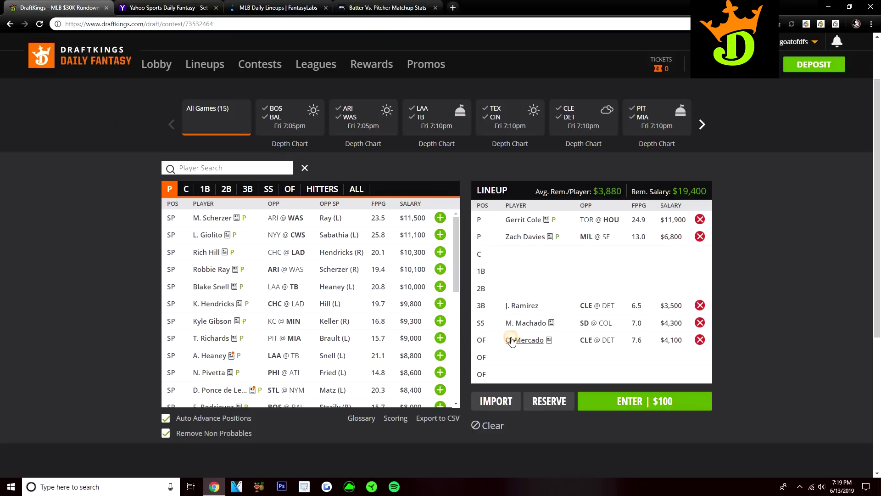
{"action": "left_click", "coordinate": [440, 252]}
{"action": "left_click", "coordinate": [427, 175]}
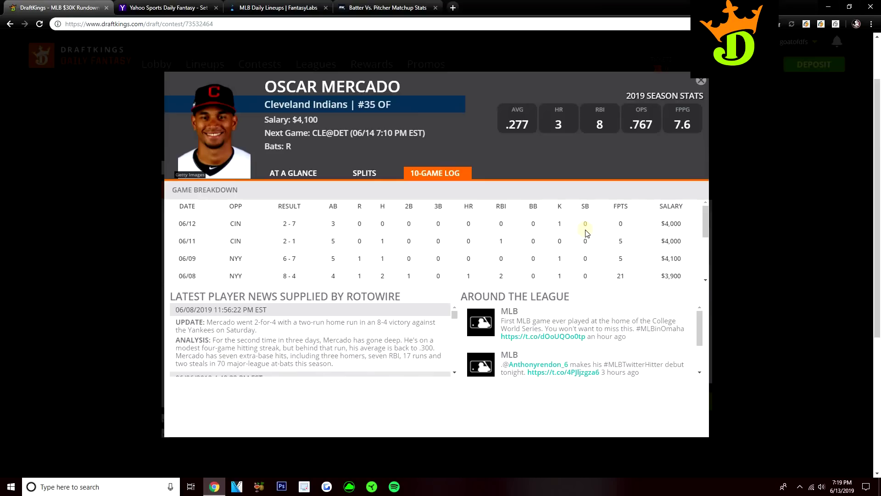
{"action": "scroll", "coordinate": [594, 237], "scroll_direction": "down", "scroll_amount": 3}
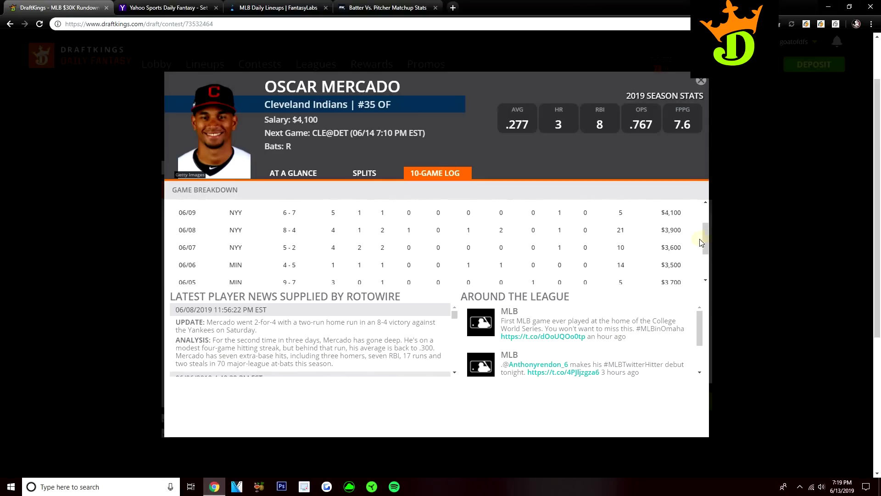
{"action": "left_click_drag", "start_coordinate": [705, 237], "coordinate": [706, 207]}
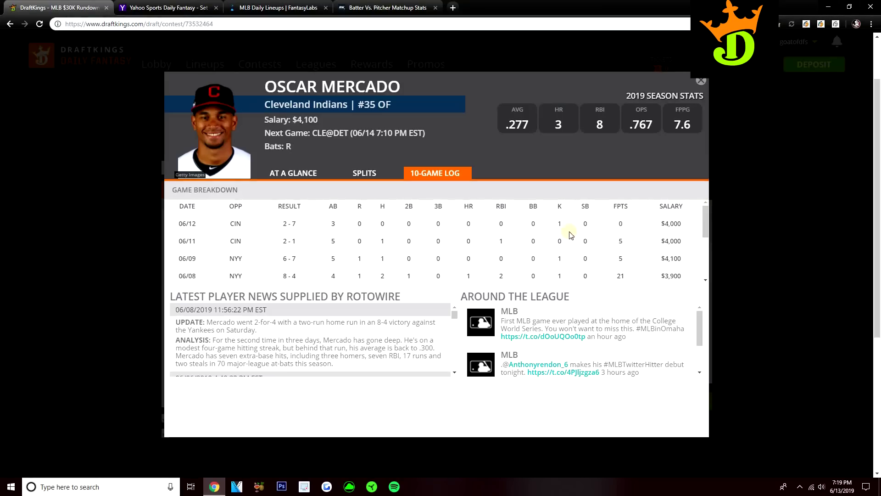
{"action": "scroll", "coordinate": [596, 234], "scroll_direction": "down", "scroll_amount": 3}
{"action": "left_click", "coordinate": [312, 178]}
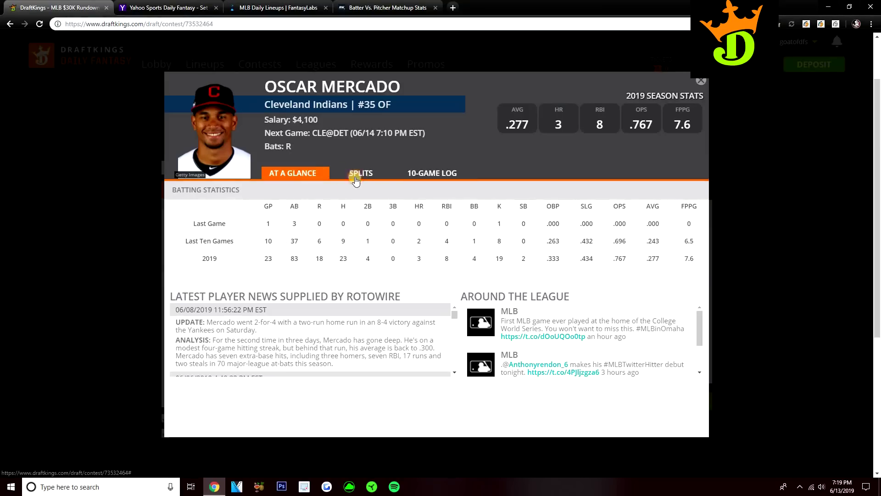
{"action": "left_click", "coordinate": [426, 177]}
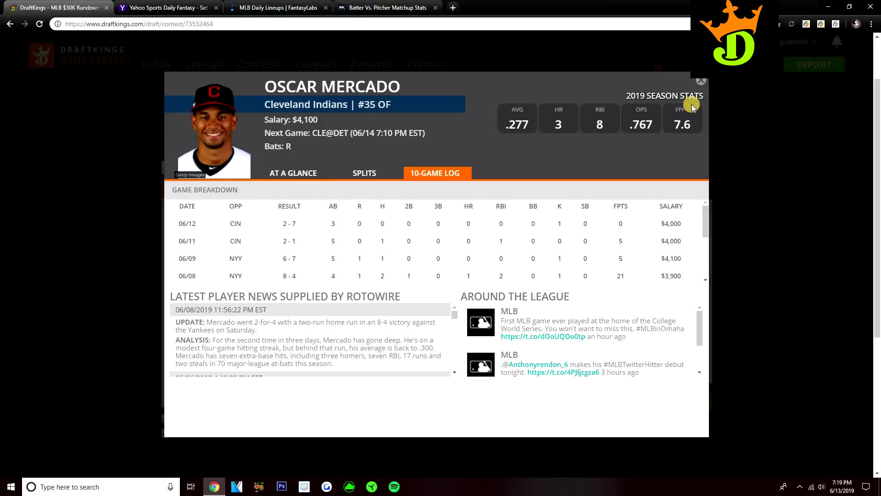
{"action": "left_click", "coordinate": [156, 209]}
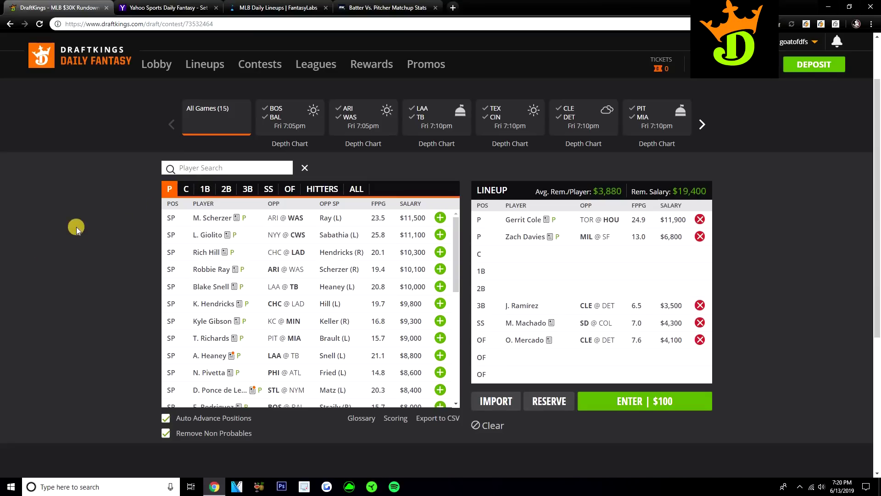
- Browse DraftKings' second basemen, reset the list to pitchers, and move over to Yahoo's lineup builder
{"action": "left_click", "coordinate": [226, 190]}
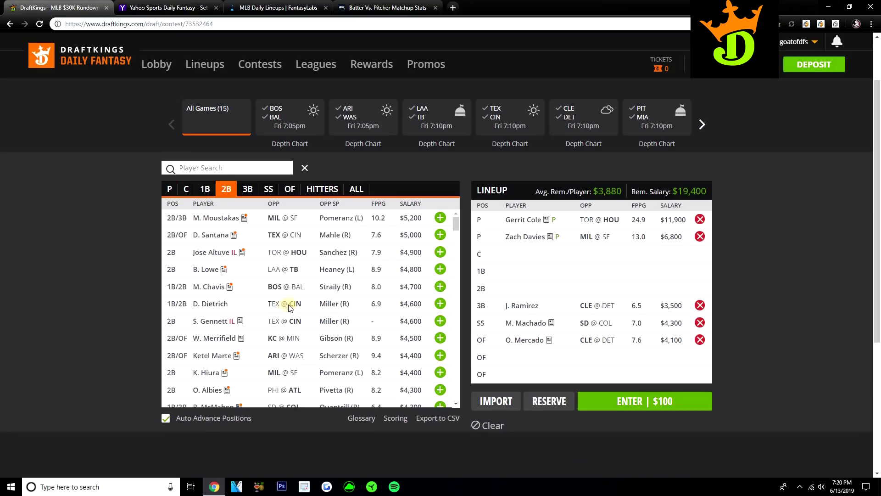
{"action": "scroll", "coordinate": [287, 303], "scroll_direction": "down", "scroll_amount": 10}
{"action": "scroll", "coordinate": [284, 303], "scroll_direction": "down", "scroll_amount": 10}
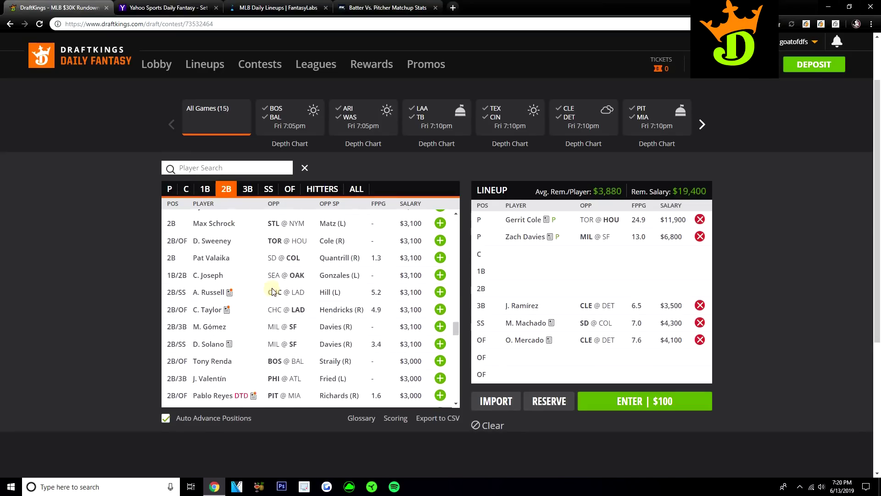
{"action": "scroll", "coordinate": [270, 310], "scroll_direction": "up", "scroll_amount": 1}
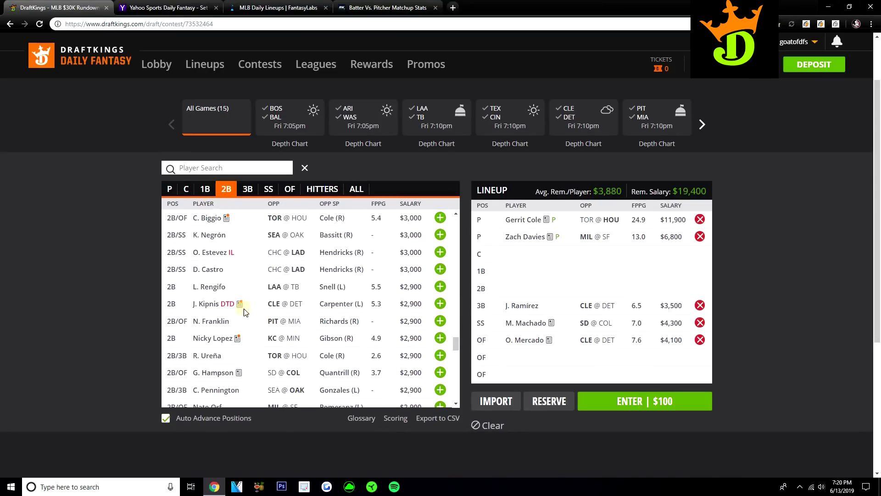
{"action": "scroll", "coordinate": [449, 266], "scroll_direction": "up", "scroll_amount": 20}
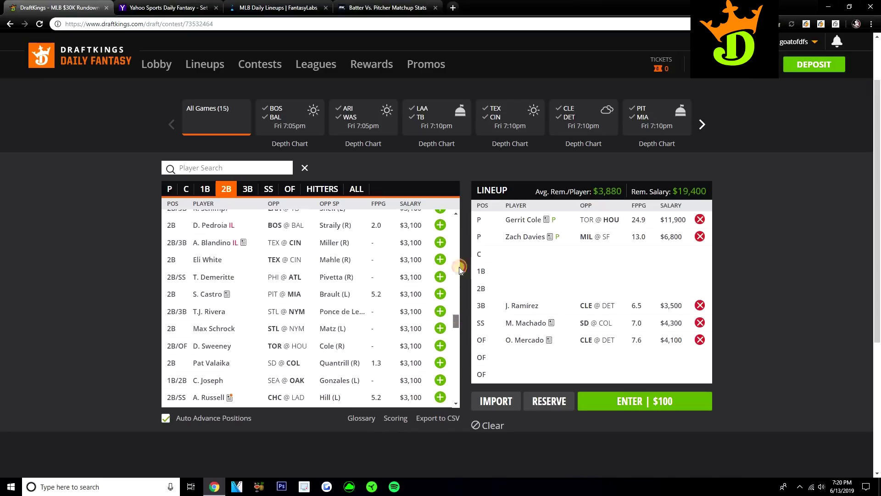
{"action": "left_click", "coordinate": [168, 189]}
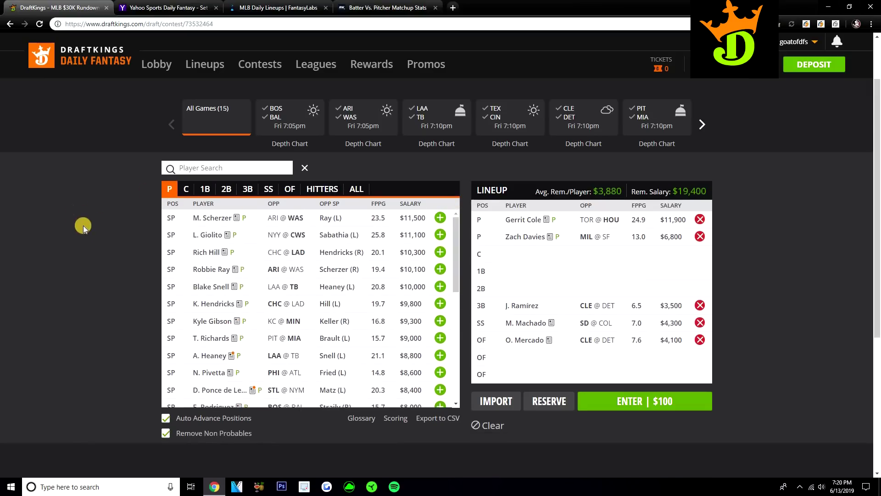
{"action": "left_click", "coordinate": [200, 8]}
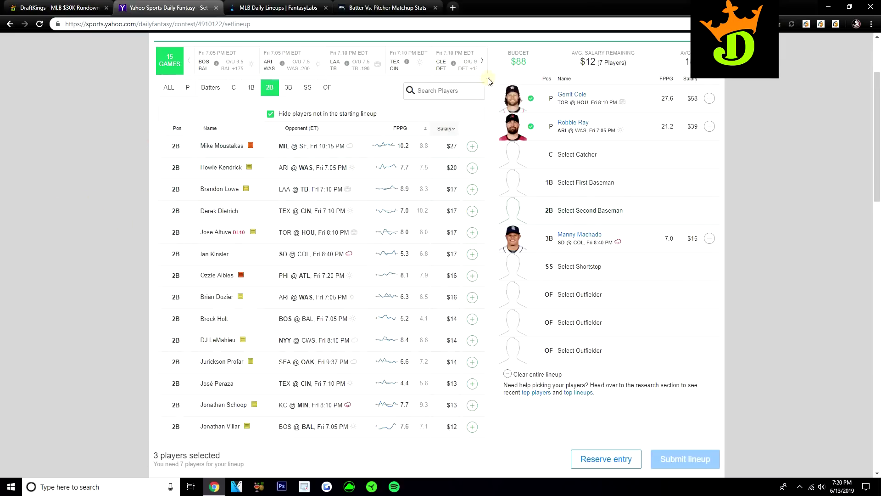
- Reveal the evening games, filter to SD @ COL, and browse its outfielders, third basemen and shortstops
{"action": "left_click", "coordinate": [483, 62]}
{"action": "left_click", "coordinate": [483, 63]}
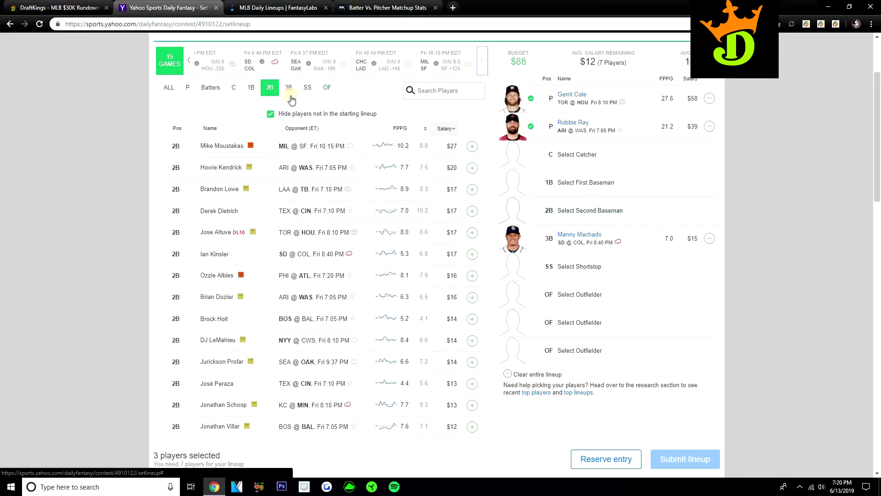
{"action": "left_click", "coordinate": [263, 63]}
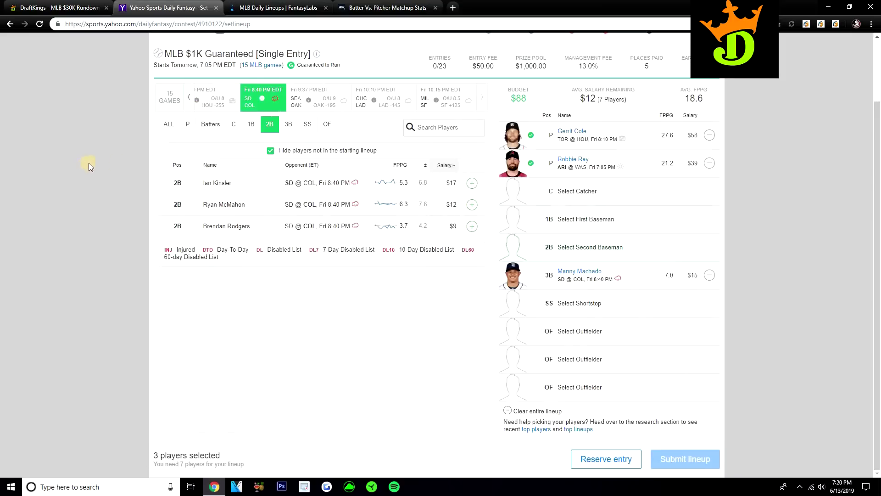
{"action": "left_click", "coordinate": [326, 126]}
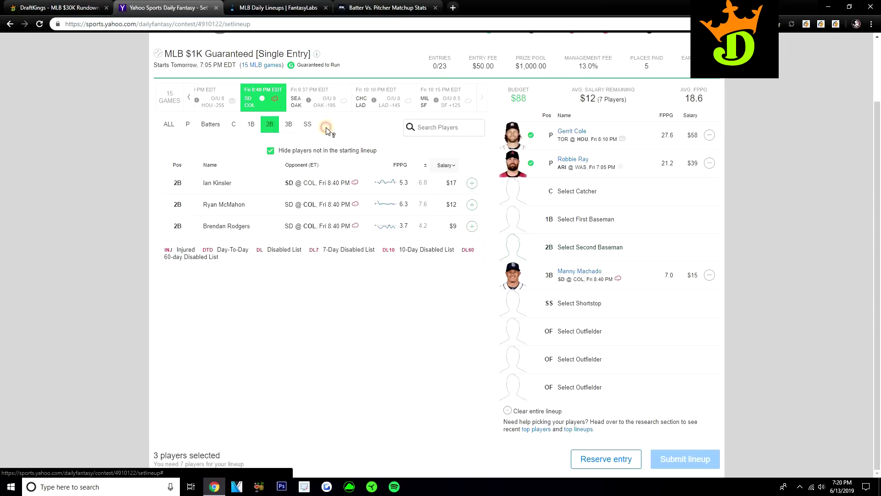
{"action": "left_click", "coordinate": [290, 125]}
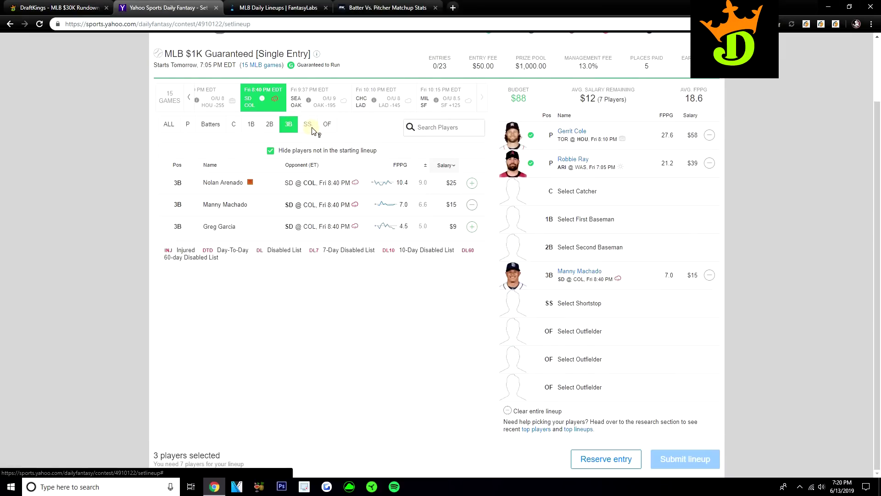
{"action": "left_click", "coordinate": [312, 129]}
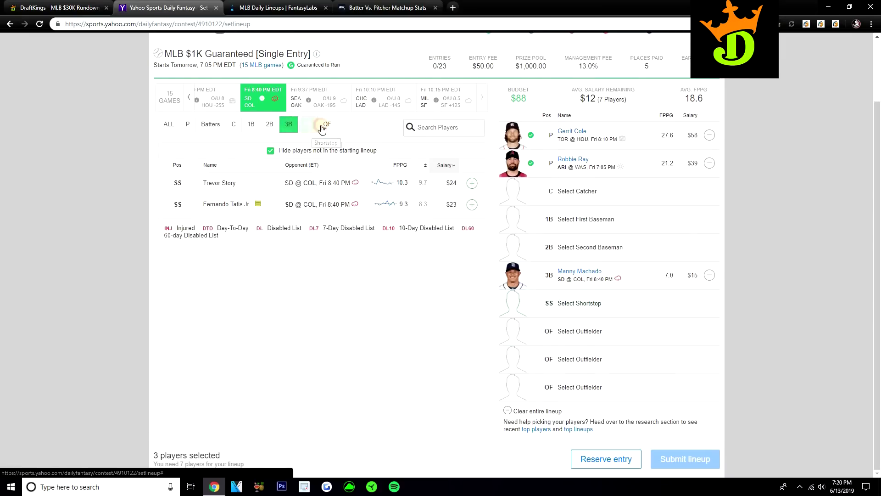
{"action": "left_click", "coordinate": [288, 131]}
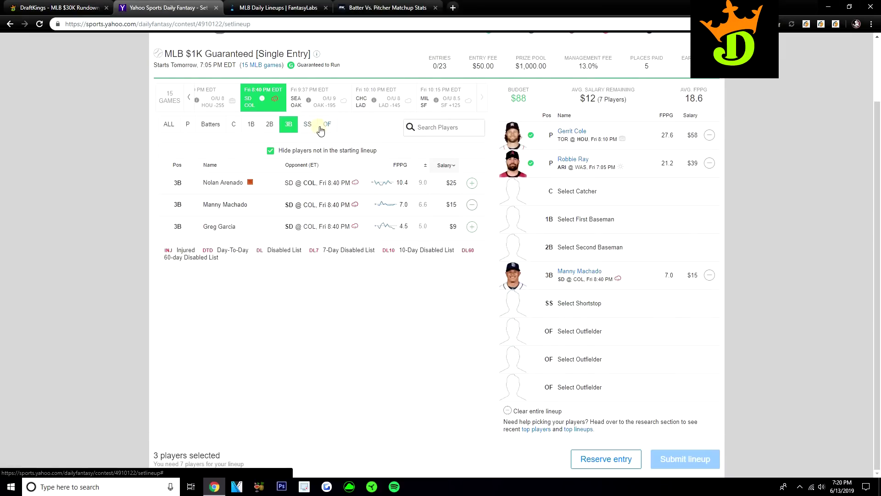
{"action": "left_click", "coordinate": [323, 129]}
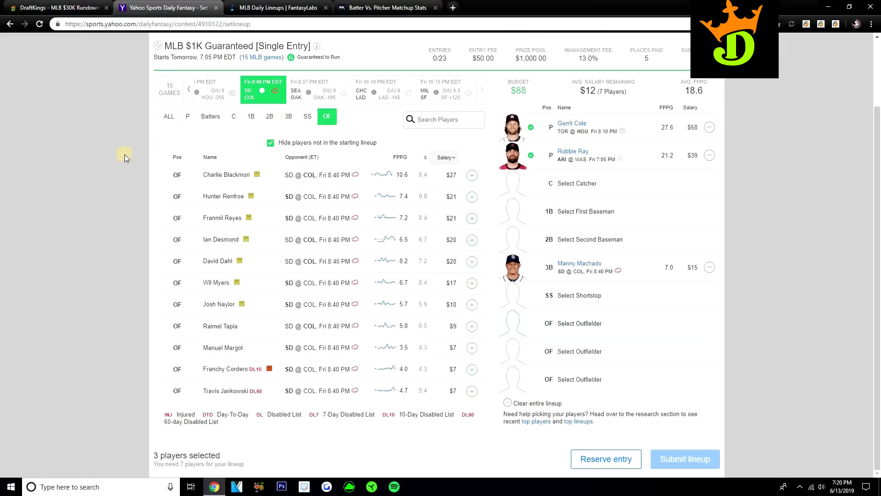
- Add Ryan McMahon at 2B and Raimel Tapia in the outfield, leaving $67
{"action": "left_click", "coordinate": [272, 121]}
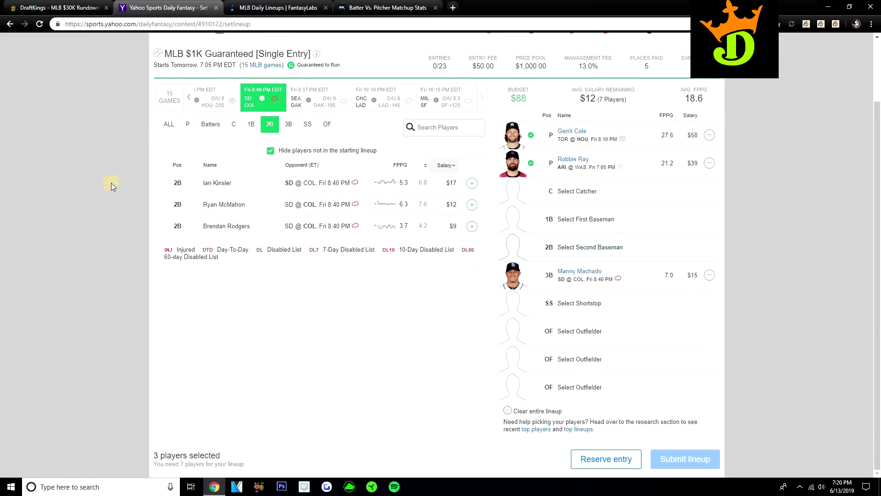
{"action": "left_click", "coordinate": [473, 205]}
{"action": "left_click", "coordinate": [327, 124]}
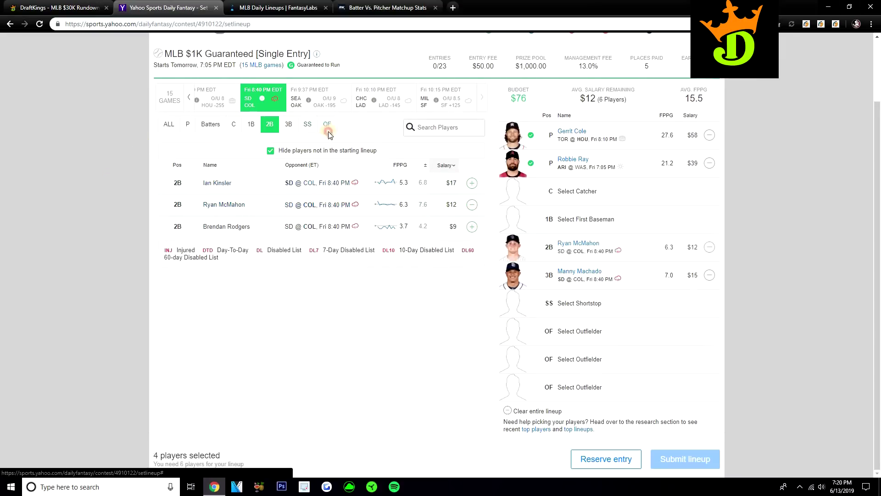
{"action": "left_click", "coordinate": [472, 326]}
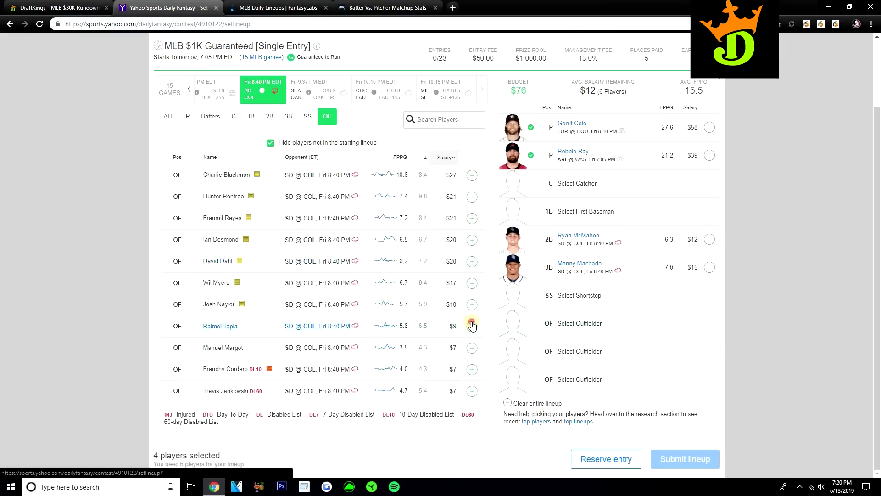
{"action": "left_click", "coordinate": [187, 119]}
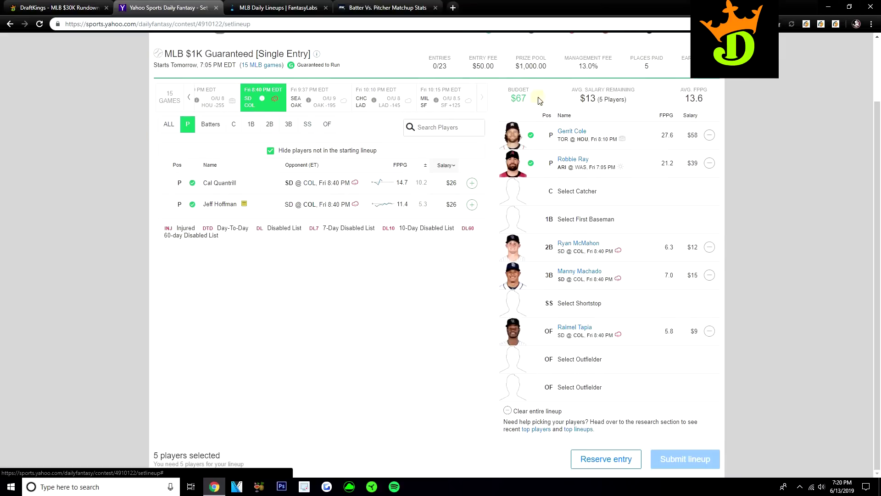
- Check the Padres @ Rockies projected batting orders on FantasyLabs, then go back to DraftKings
{"action": "left_click", "coordinate": [278, 8]}
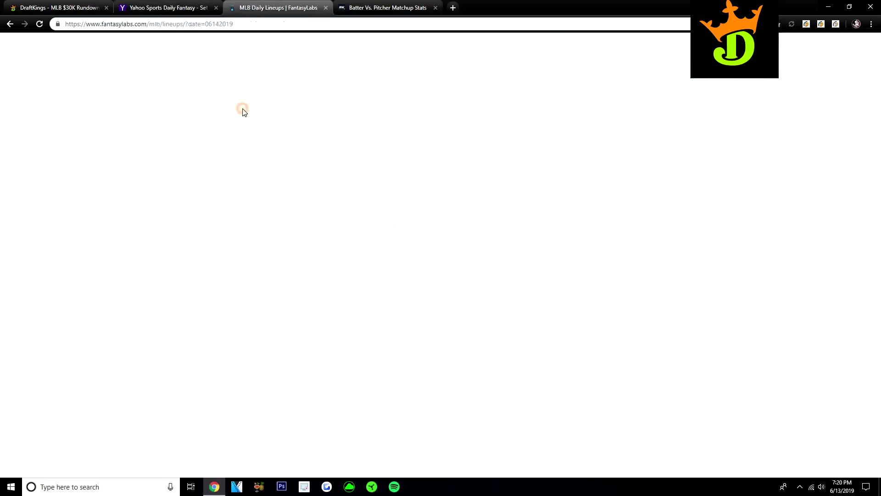
{"action": "scroll", "coordinate": [85, 201], "scroll_direction": "down", "scroll_amount": 5}
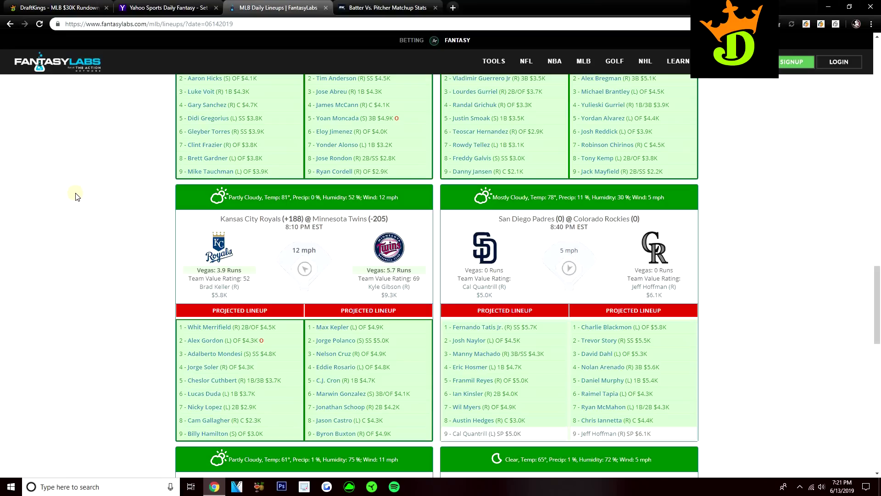
{"action": "left_click", "coordinate": [94, 7]}
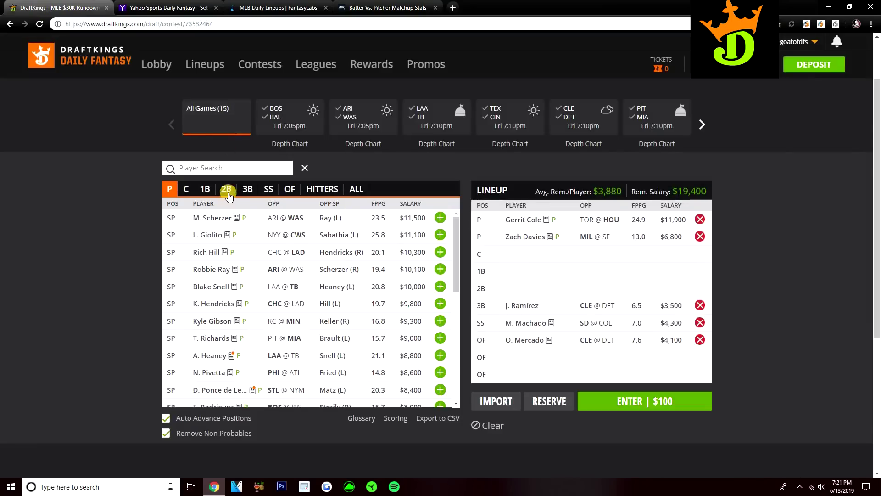
- List DraftKings second basemen, then widen Yahoo's pool to all 15 games showing second basemen
{"action": "left_click", "coordinate": [228, 191]}
{"action": "left_click", "coordinate": [165, 7]}
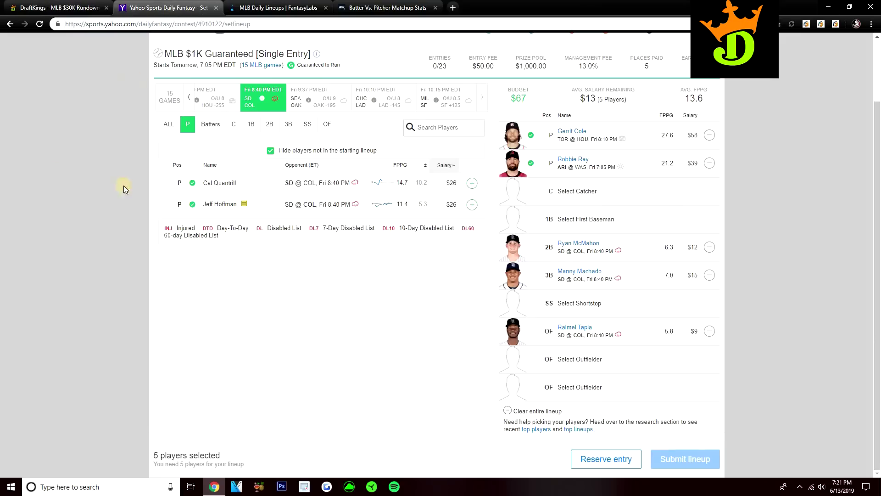
{"action": "left_click", "coordinate": [162, 99]}
{"action": "scroll", "coordinate": [174, 138], "scroll_direction": "down", "scroll_amount": 1}
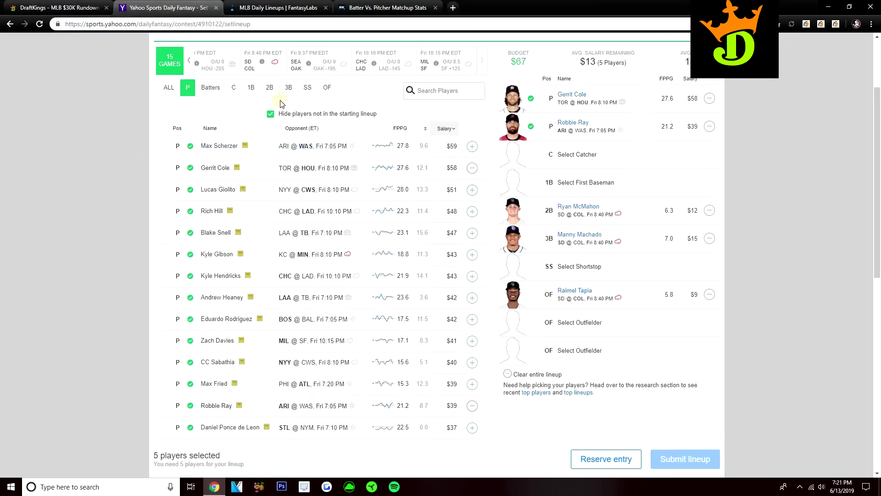
{"action": "left_click", "coordinate": [270, 87]}
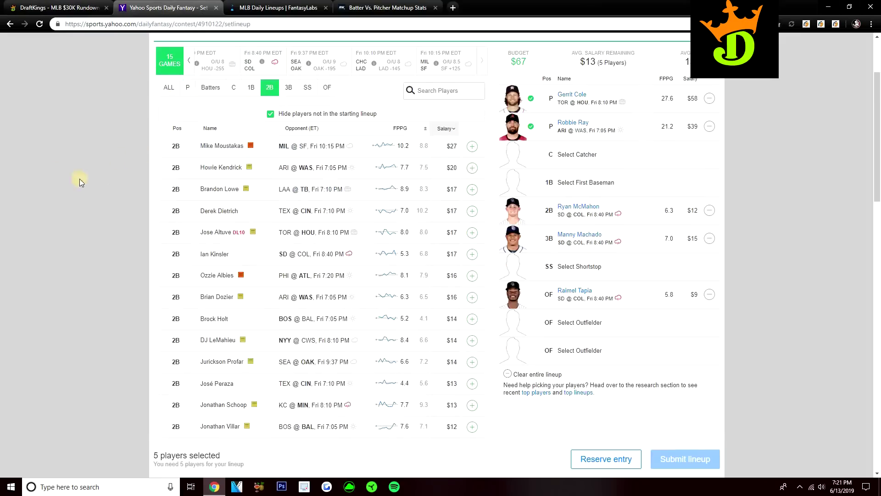
- Review Raimel Tapia's and Ryan McMahon's player cards, list all pitchers, then return to FantasyLabs
{"action": "left_click", "coordinate": [574, 291]}
{"action": "key", "text": "Escape"}
{"action": "left_click", "coordinate": [568, 210]}
{"action": "left_click", "coordinate": [99, 208]}
{"action": "left_click", "coordinate": [574, 291]}
{"action": "left_click", "coordinate": [55, 216]}
{"action": "left_click", "coordinate": [189, 89]}
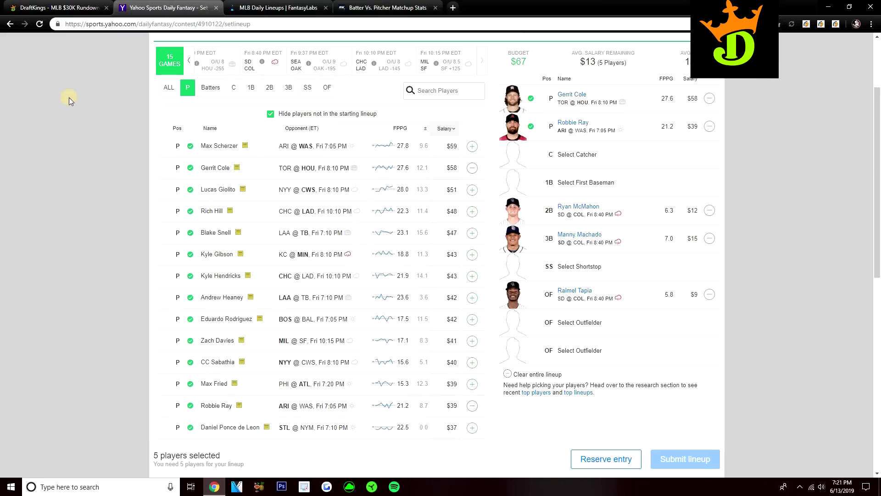
{"action": "key", "text": "ctrl+Tab"}
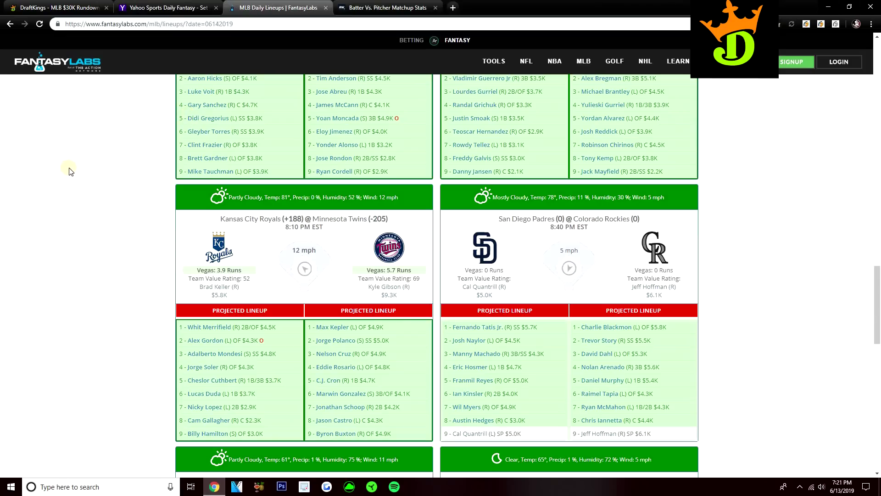
{"action": "left_click", "coordinate": [51, 8]}
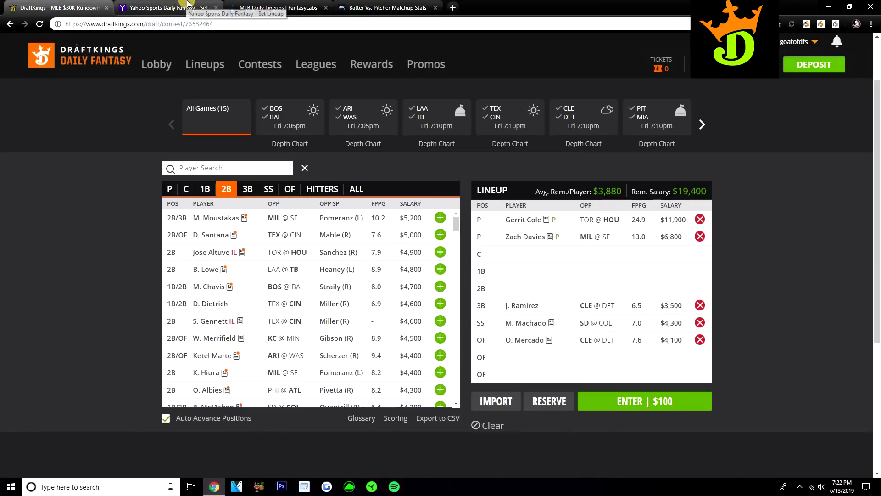
{"action": "left_click", "coordinate": [278, 7]}
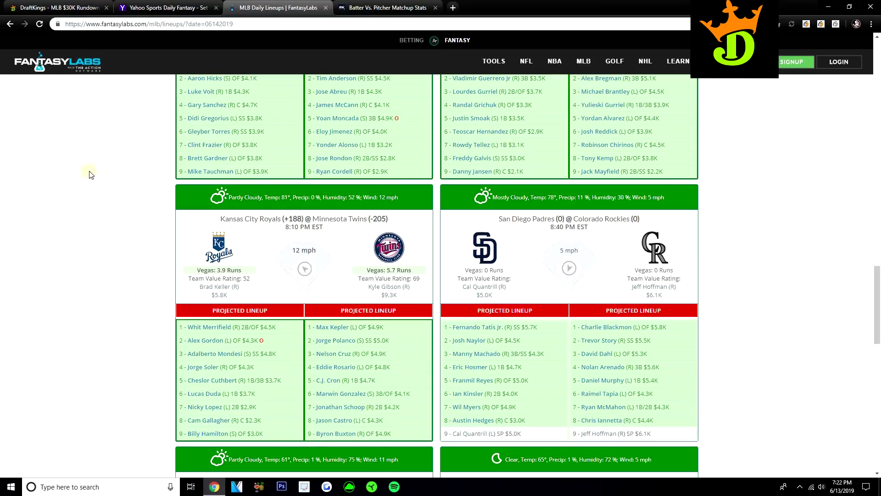
{"action": "scroll", "coordinate": [91, 174], "scroll_direction": "down", "scroll_amount": 5}
{"action": "scroll", "coordinate": [90, 176], "scroll_direction": "down", "scroll_amount": 5}
{"action": "scroll", "coordinate": [91, 173], "scroll_direction": "up", "scroll_amount": 10}
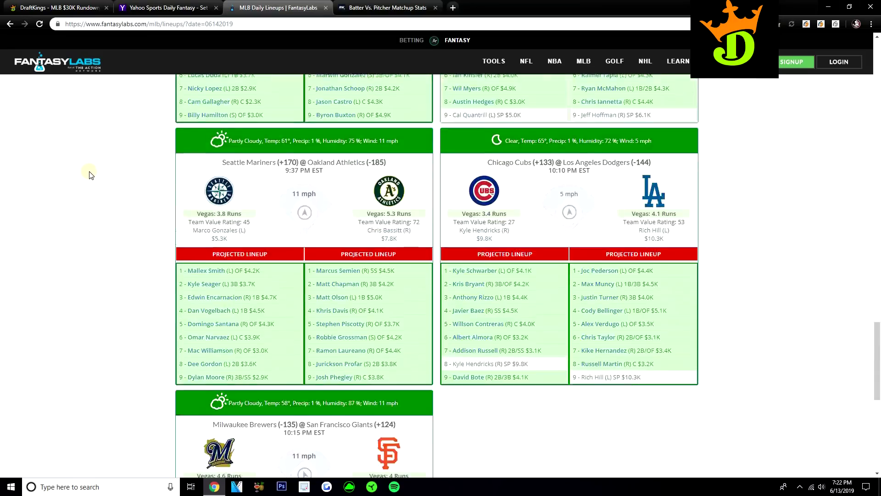
{"action": "scroll", "coordinate": [91, 169], "scroll_direction": "up", "scroll_amount": 1}
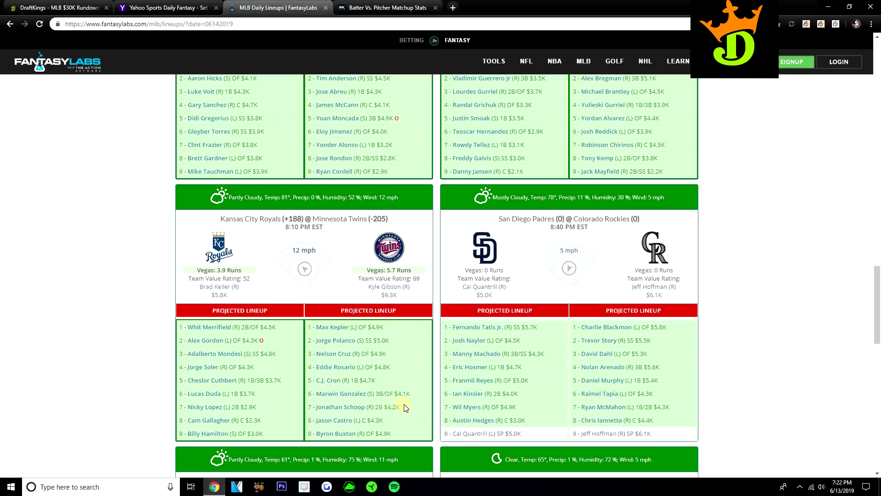
{"action": "scroll", "coordinate": [55, 274], "scroll_direction": "up", "scroll_amount": 4}
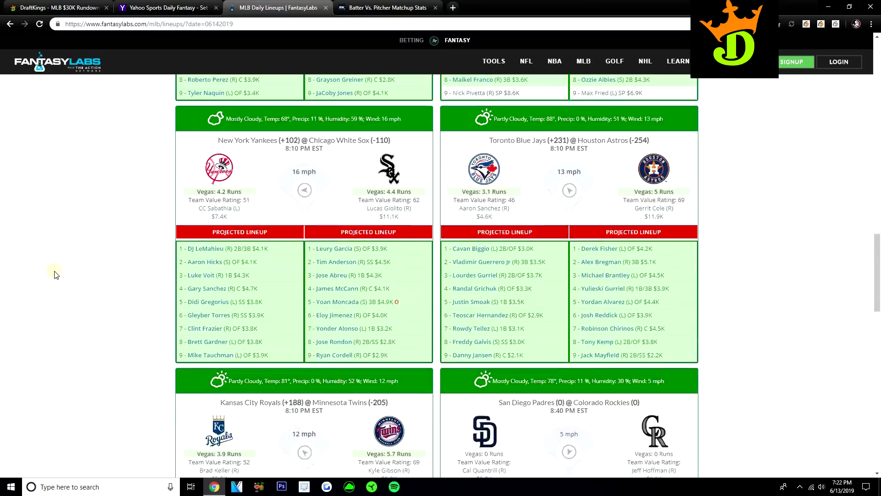
{"action": "scroll", "coordinate": [55, 275], "scroll_direction": "up", "scroll_amount": 1}
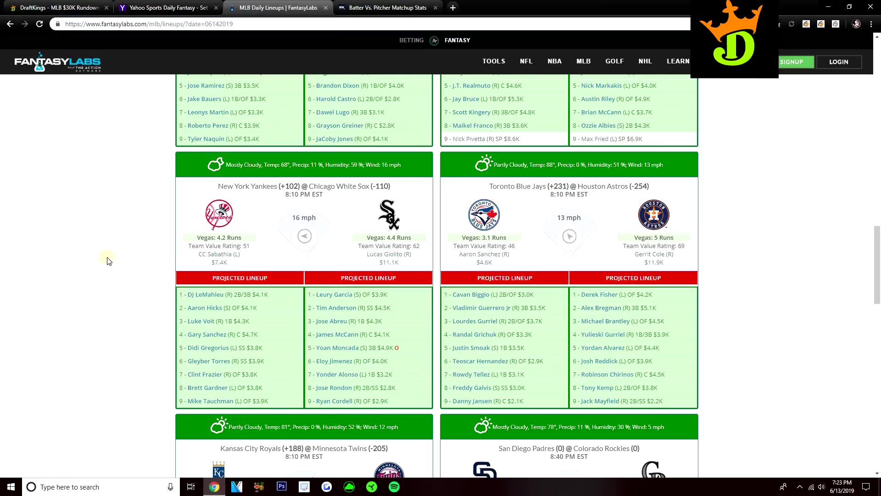
{"action": "scroll", "coordinate": [105, 265], "scroll_direction": "up", "scroll_amount": 3}
{"action": "scroll", "coordinate": [108, 262], "scroll_direction": "down", "scroll_amount": 3}
{"action": "scroll", "coordinate": [90, 241], "scroll_direction": "up", "scroll_amount": 1}
{"action": "scroll", "coordinate": [90, 241], "scroll_direction": "up", "scroll_amount": 4}
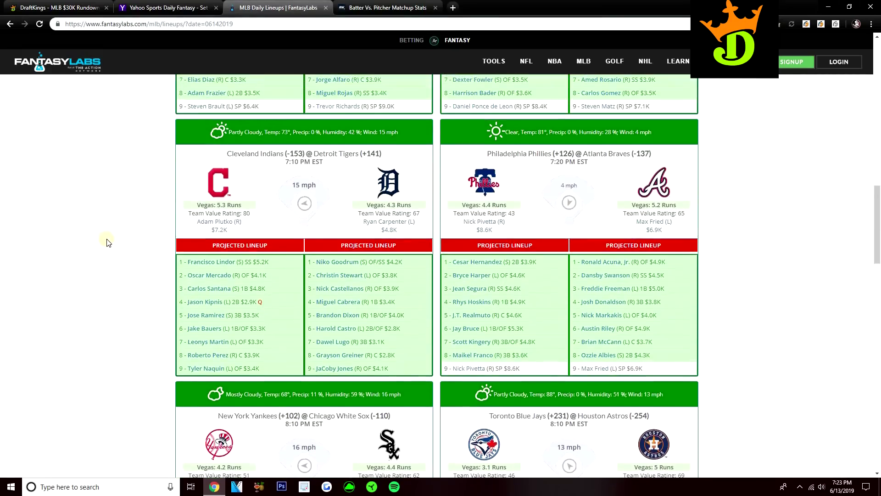
{"action": "scroll", "coordinate": [104, 236], "scroll_direction": "up", "scroll_amount": 1}
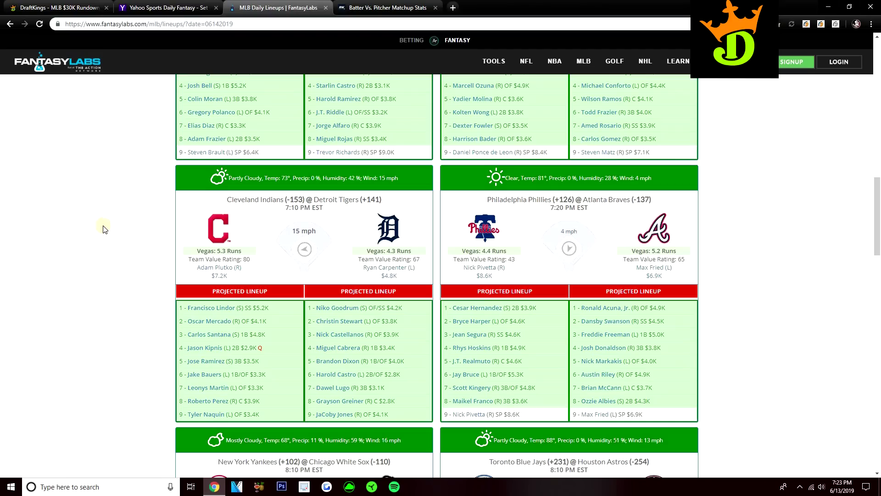
{"action": "scroll", "coordinate": [102, 232], "scroll_direction": "up", "scroll_amount": 8}
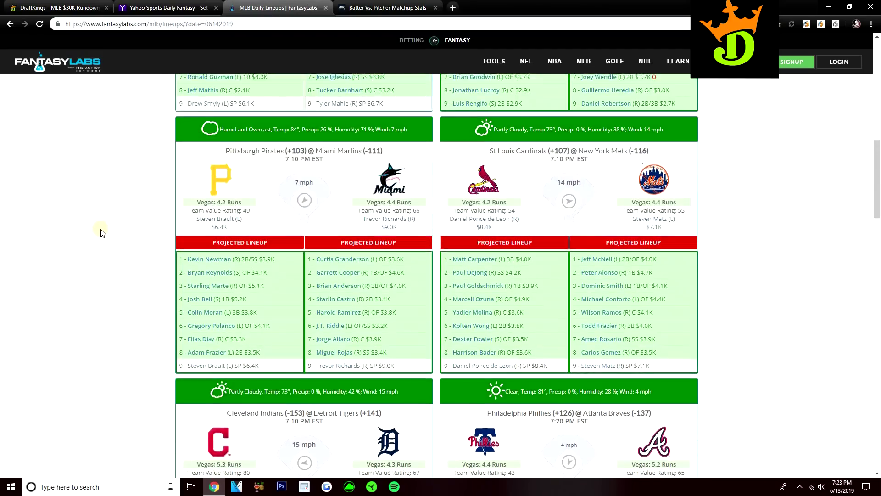
{"action": "scroll", "coordinate": [101, 234], "scroll_direction": "up", "scroll_amount": 9}
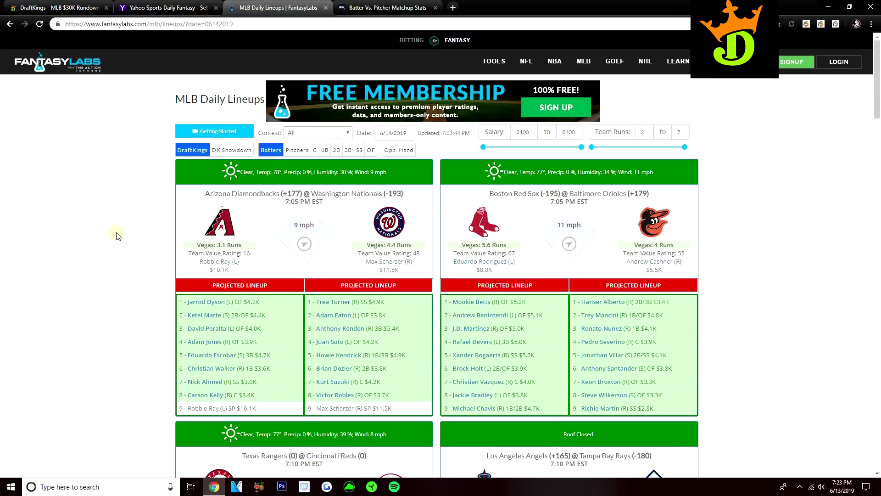
- Look over Rotowire's hot and cold batter-vs-pitcher matchup stats
{"action": "key", "text": "ctrl+Tab"}
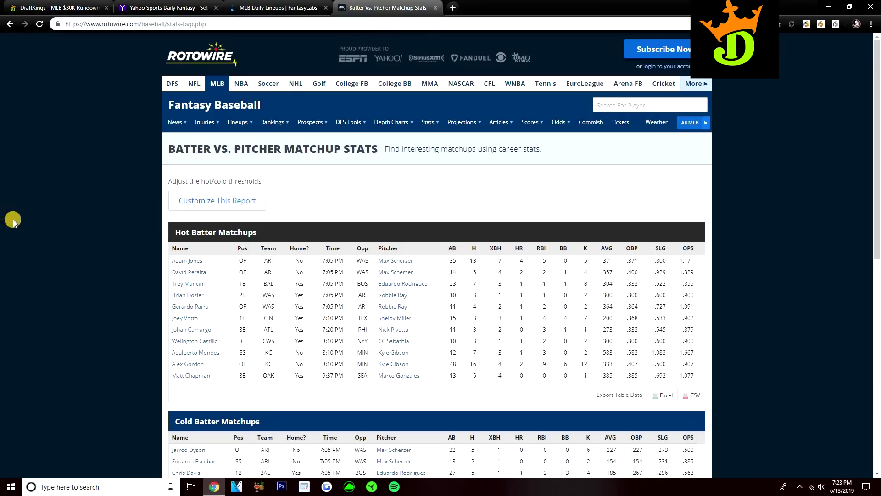
{"action": "scroll", "coordinate": [33, 204], "scroll_direction": "down", "scroll_amount": 1}
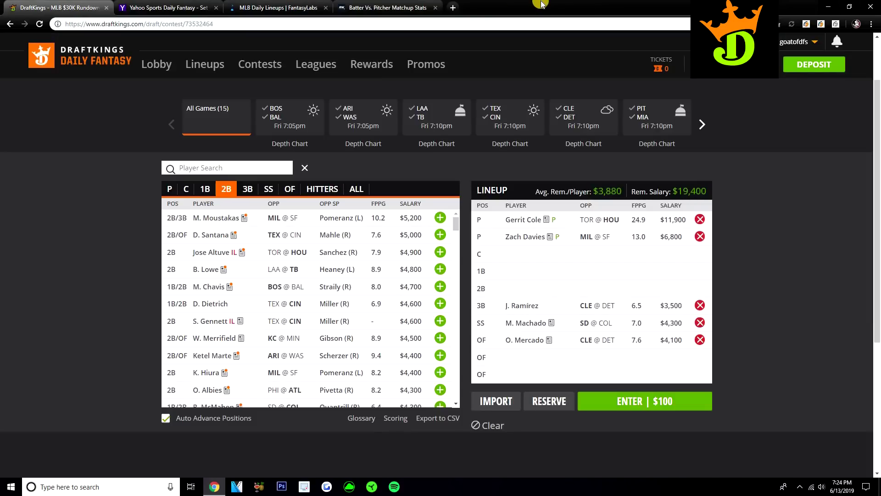
- List DraftKings' probable pitchers, led by M. Scherzer at $11,500
{"action": "left_click", "coordinate": [170, 189]}
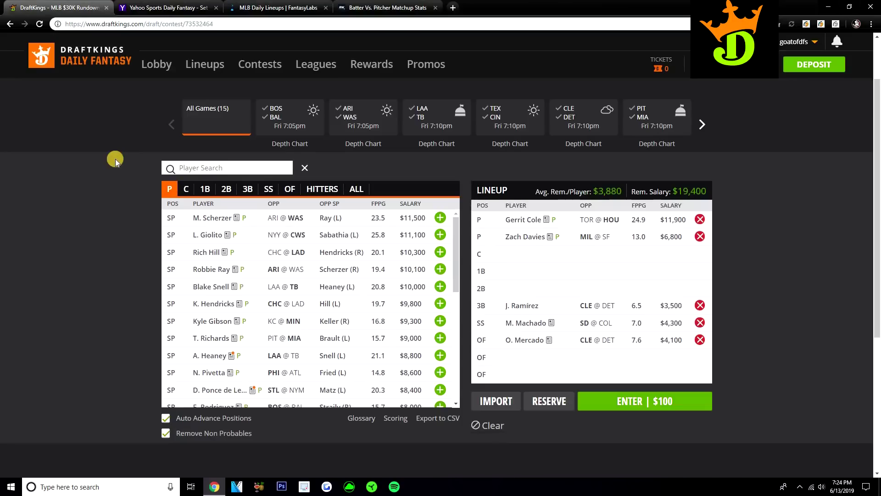